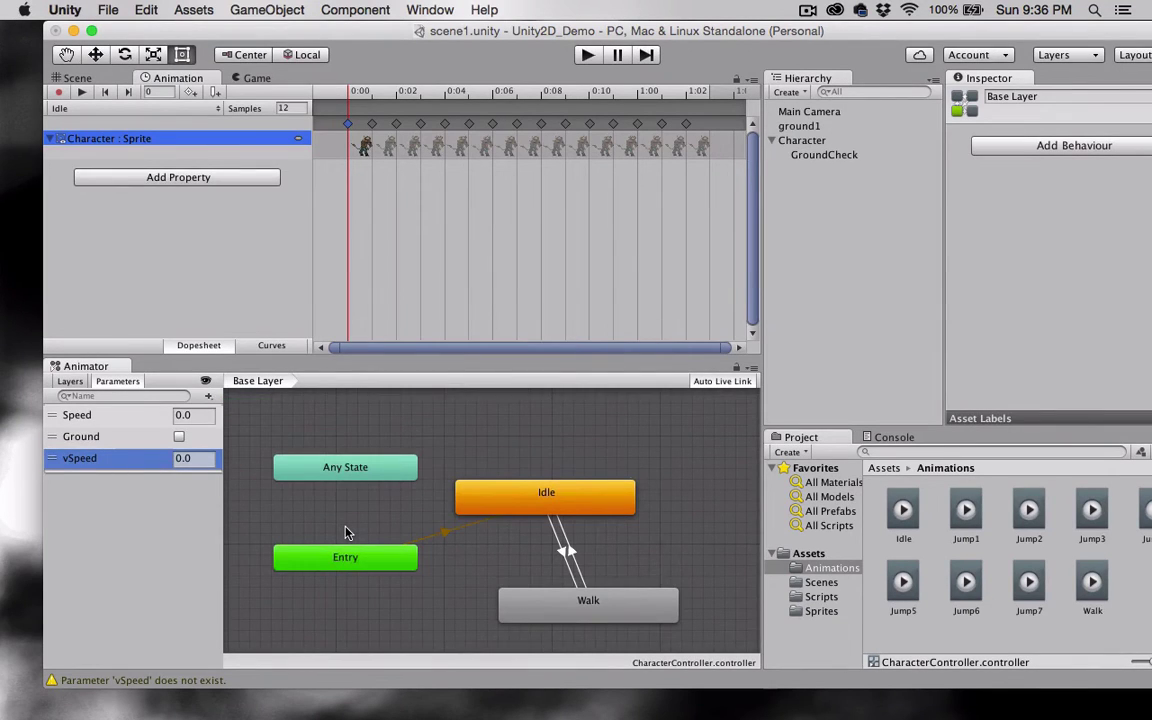
Step: Shift the Any State, Entry and Idle nodes left and place Walk directly beneath Idle
{"action": "key", "text": "a"}
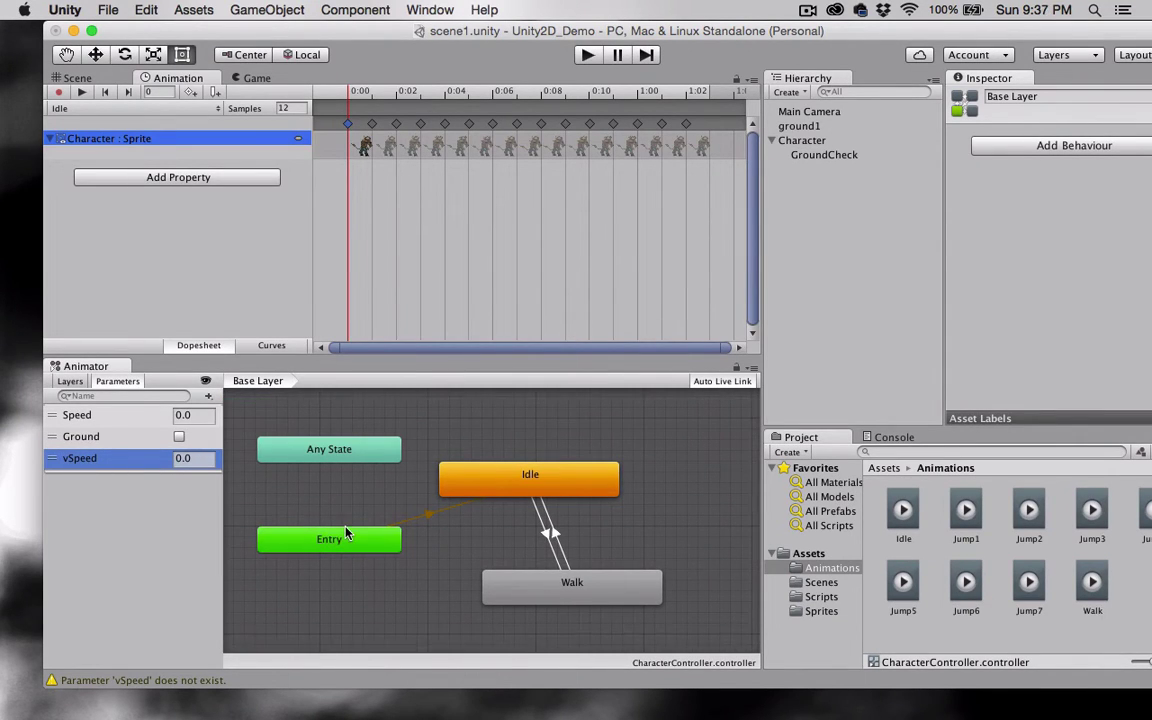
{"action": "key", "text": "a"}
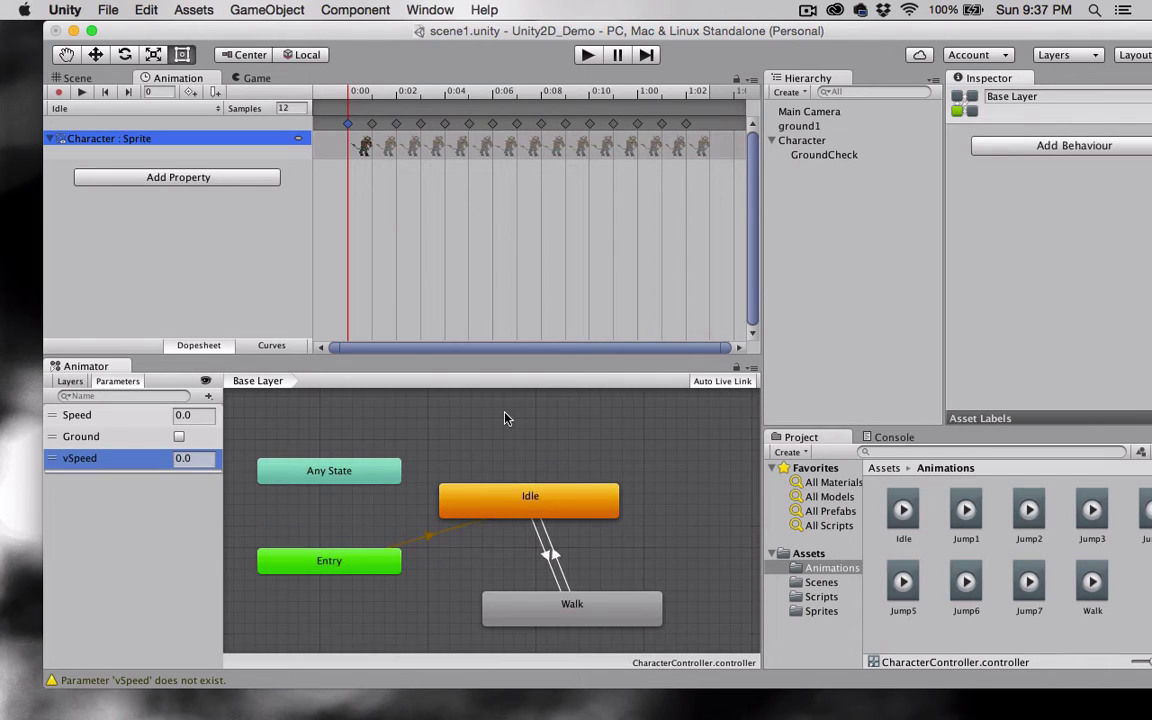
{"action": "key", "text": "a"}
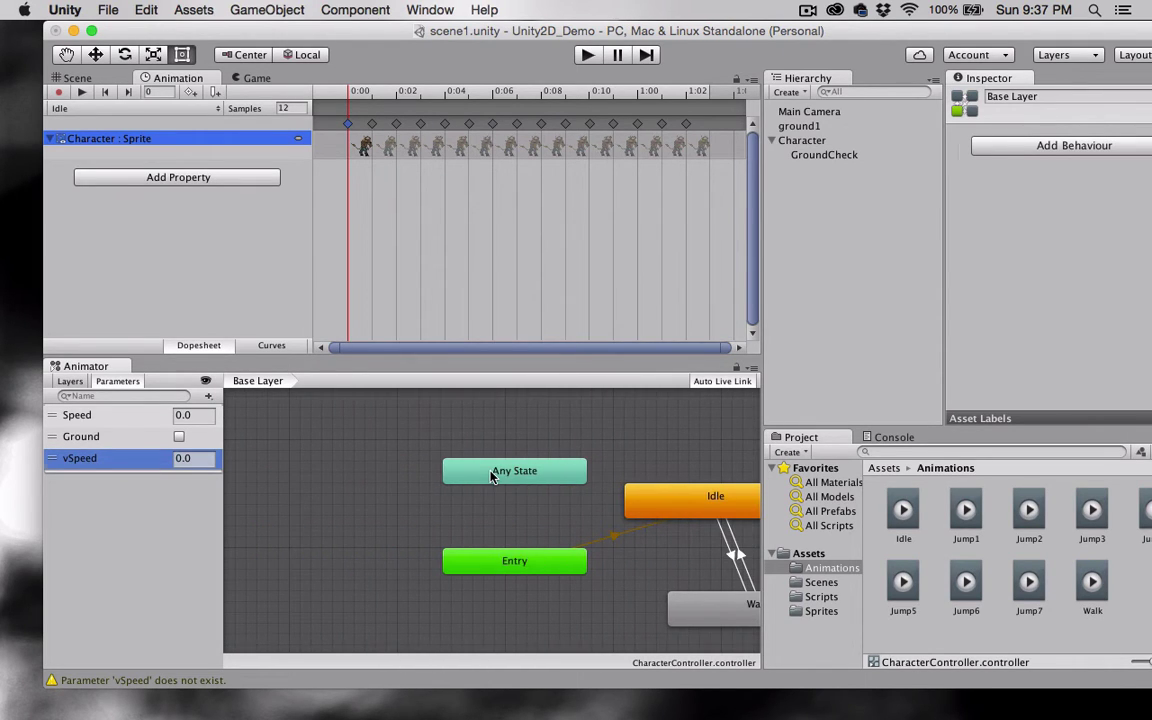
{"action": "left_click_drag", "start_coordinate": [490, 477], "coordinate": [310, 482]}
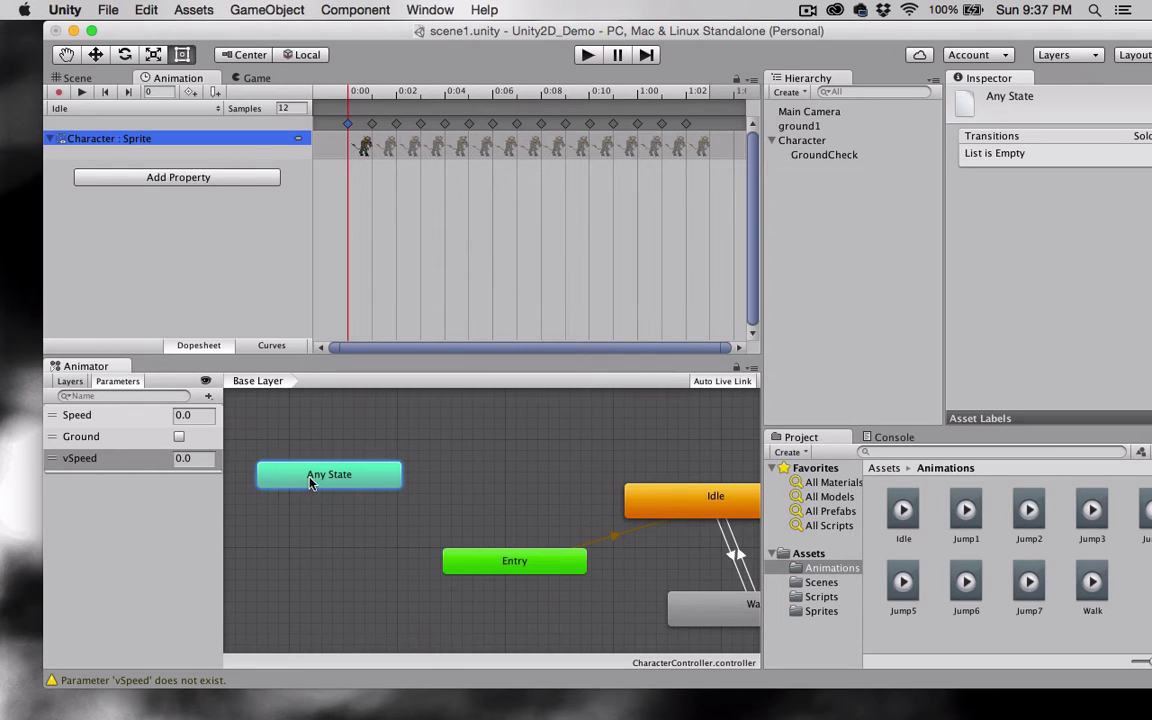
{"action": "left_click_drag", "start_coordinate": [500, 573], "coordinate": [352, 581]}
{"action": "left_click_drag", "start_coordinate": [688, 510], "coordinate": [517, 494]}
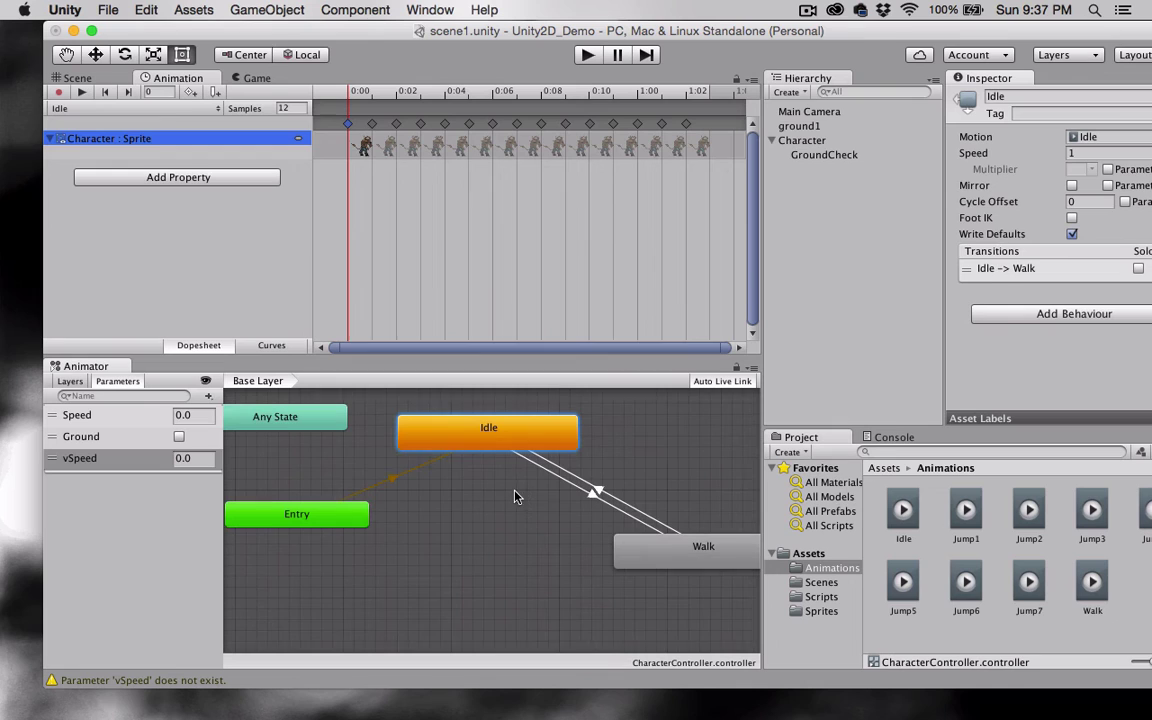
{"action": "left_click_drag", "start_coordinate": [676, 567], "coordinate": [456, 534]}
Step: Create a new state from a new Blend Tree on the Animator canvas
{"action": "right_click", "coordinate": [501, 571]}
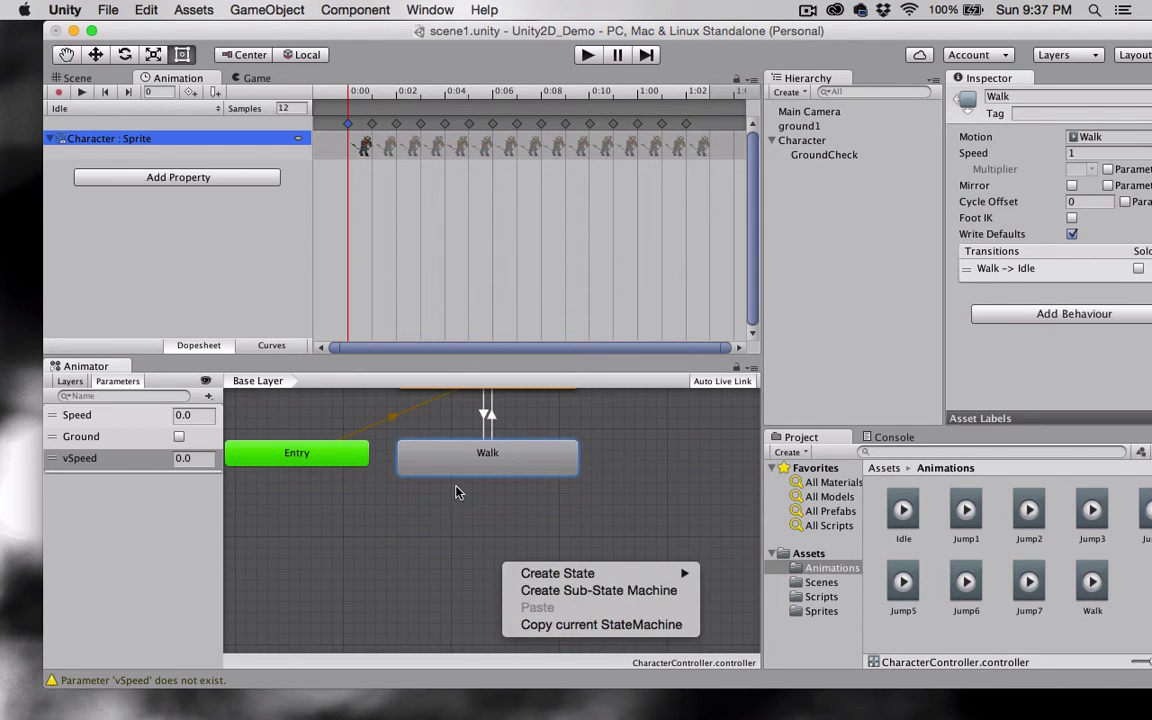
{"action": "mouse_move", "coordinate": [517, 573]}
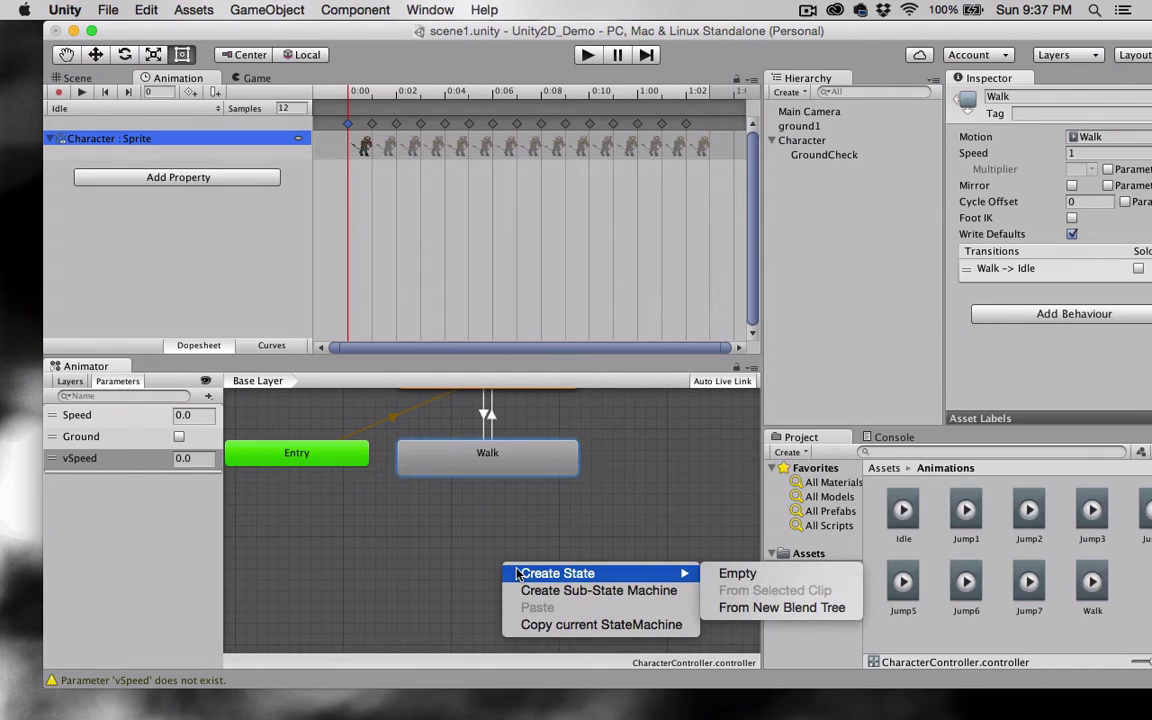
{"action": "left_click", "coordinate": [770, 607]}
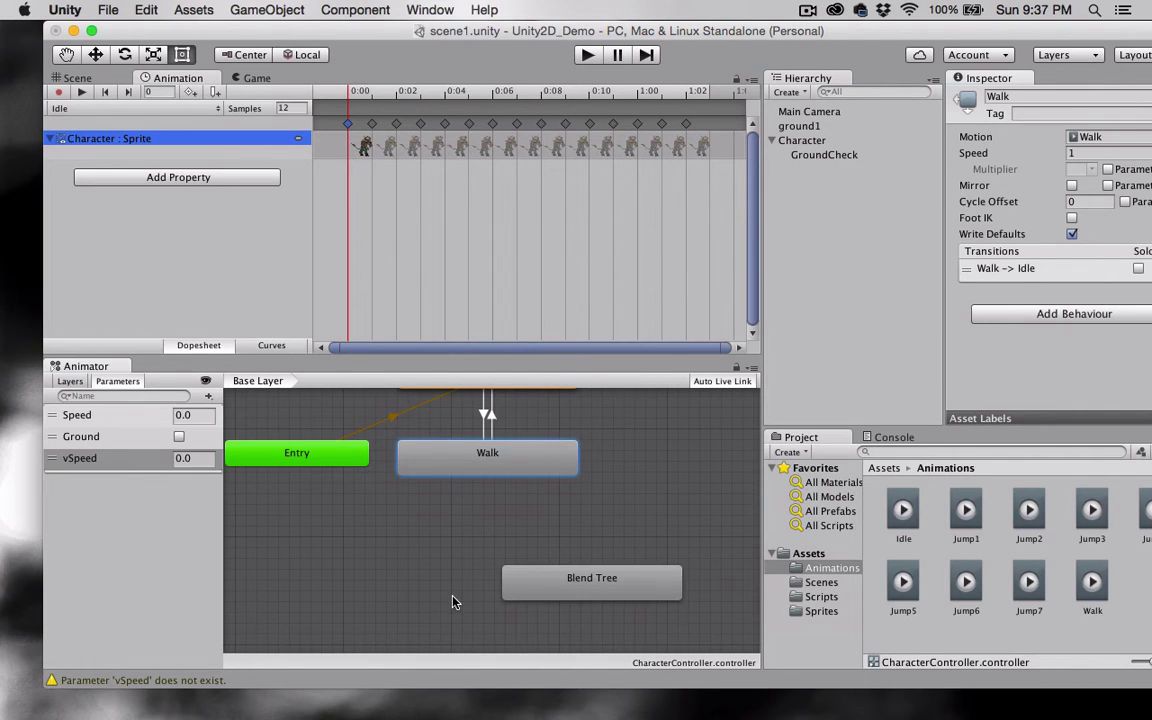
Step: Rename the new Blend Tree state to JumpAndFall
{"action": "left_click", "coordinate": [570, 583]}
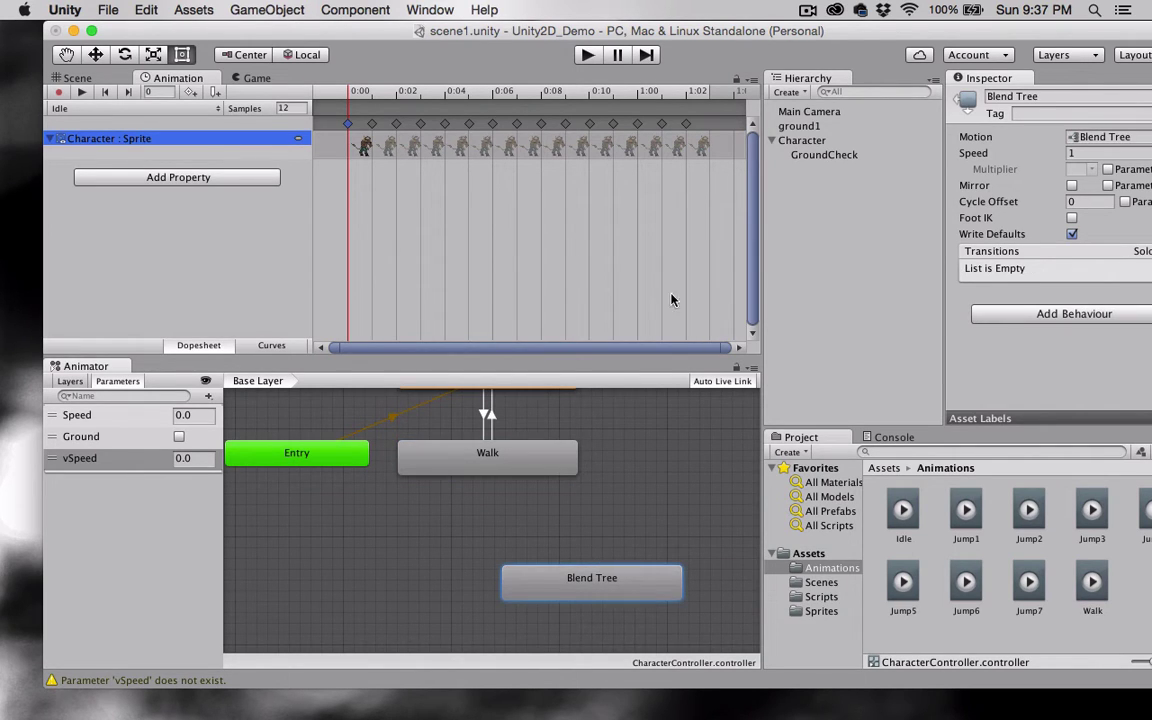
{"action": "left_click", "coordinate": [1052, 97]}
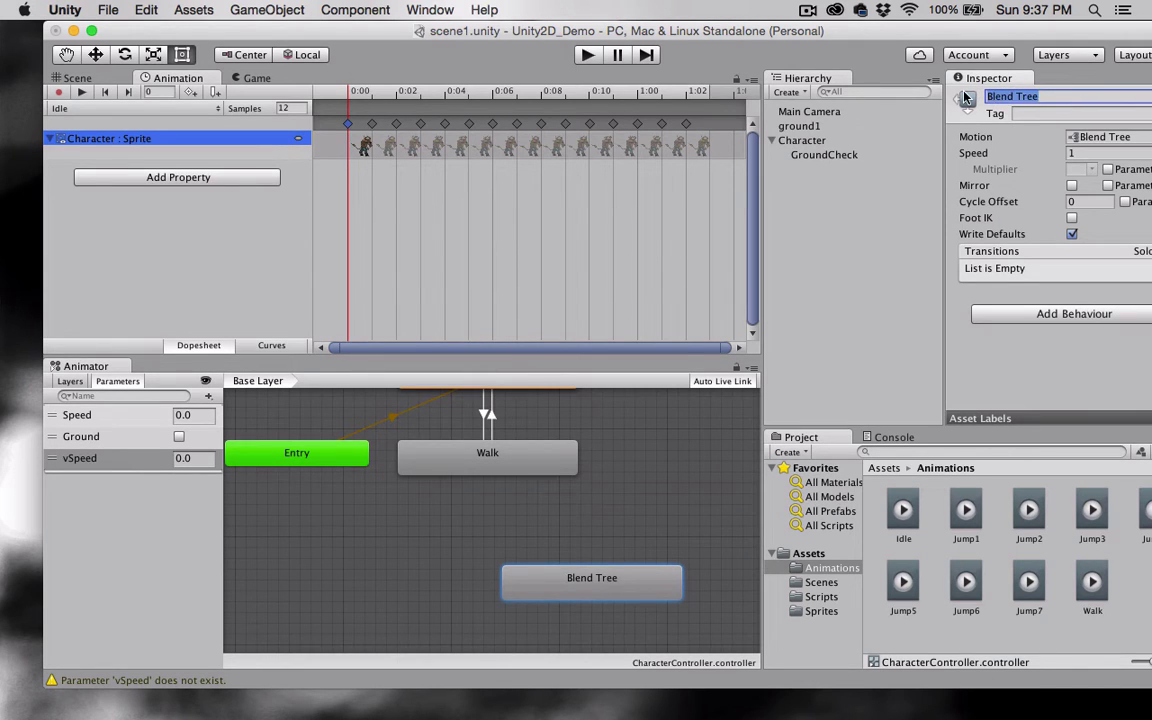
{"action": "type", "text": "JumpAndFall"}
{"action": "key", "text": "Return"}
{"action": "middle_click_drag", "start_coordinate": [397, 482], "coordinate": [415, 515]}
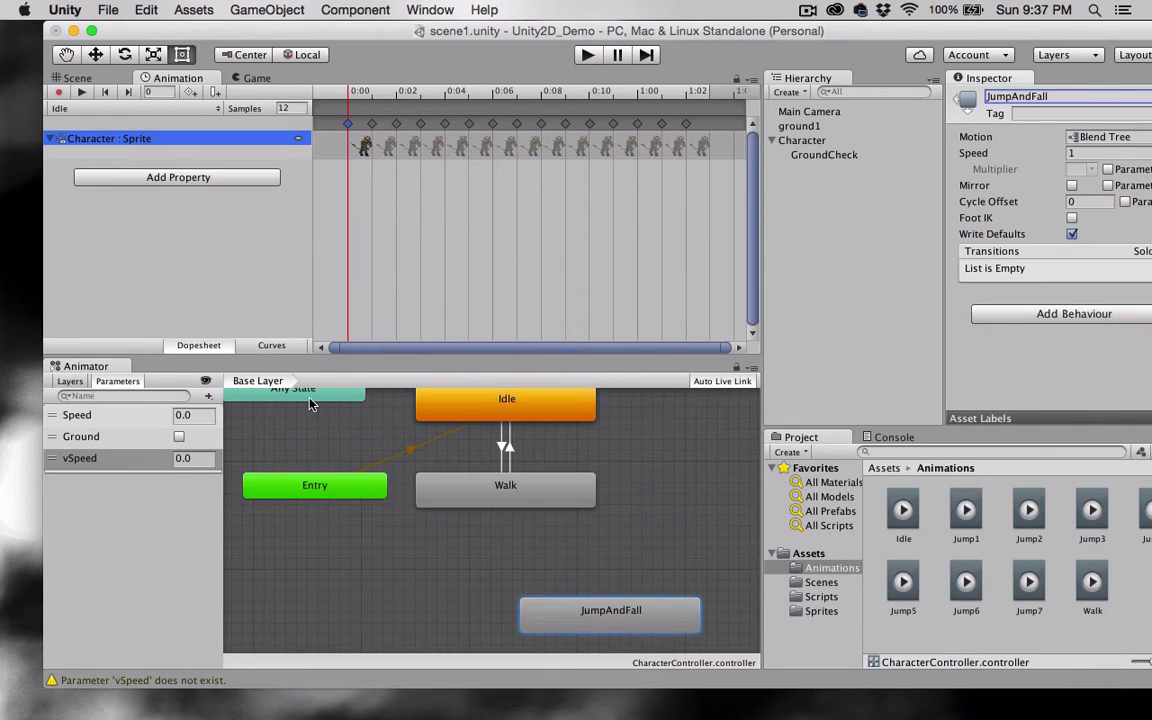
Step: Move Any State below Entry and make a transition from it to JumpAndFall
{"action": "left_click_drag", "start_coordinate": [310, 399], "coordinate": [340, 568]}
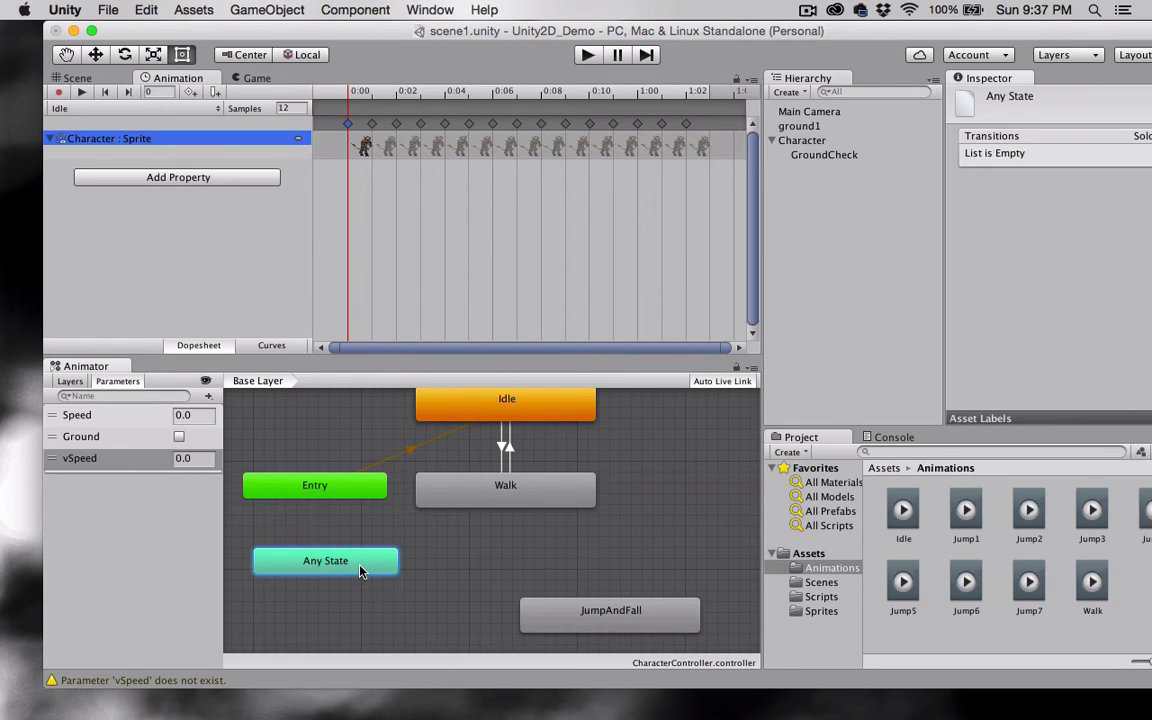
{"action": "right_click", "coordinate": [360, 571]}
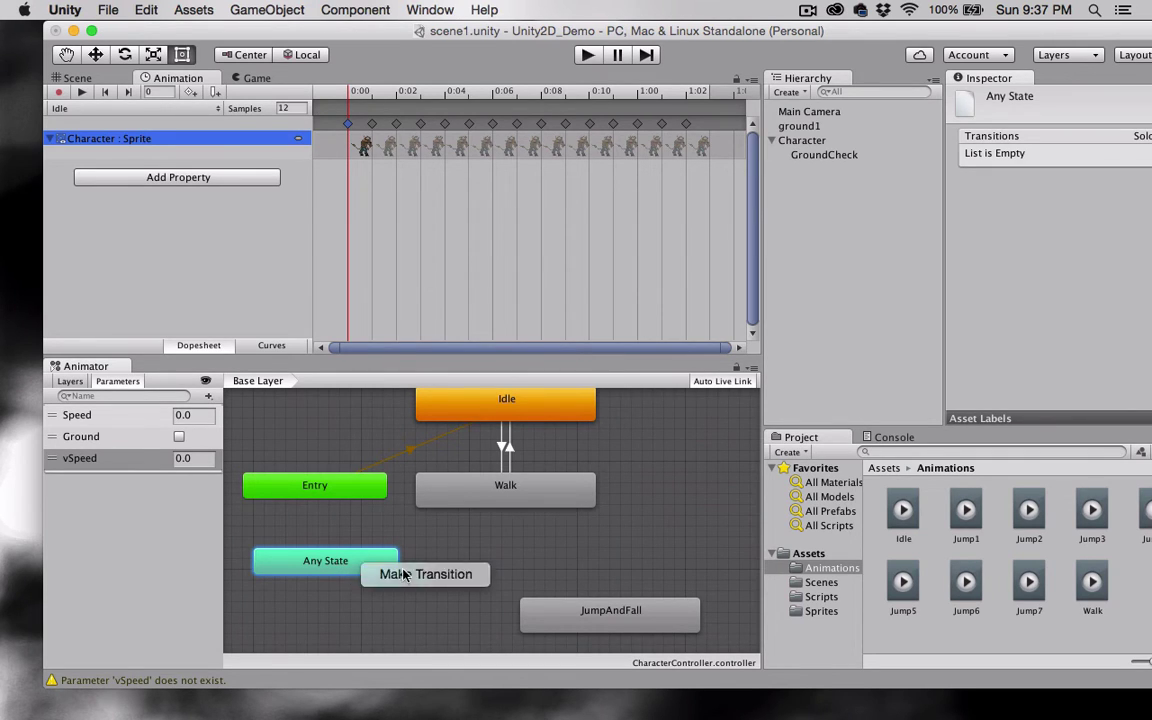
{"action": "left_click", "coordinate": [403, 574]}
{"action": "left_click", "coordinate": [597, 613]}
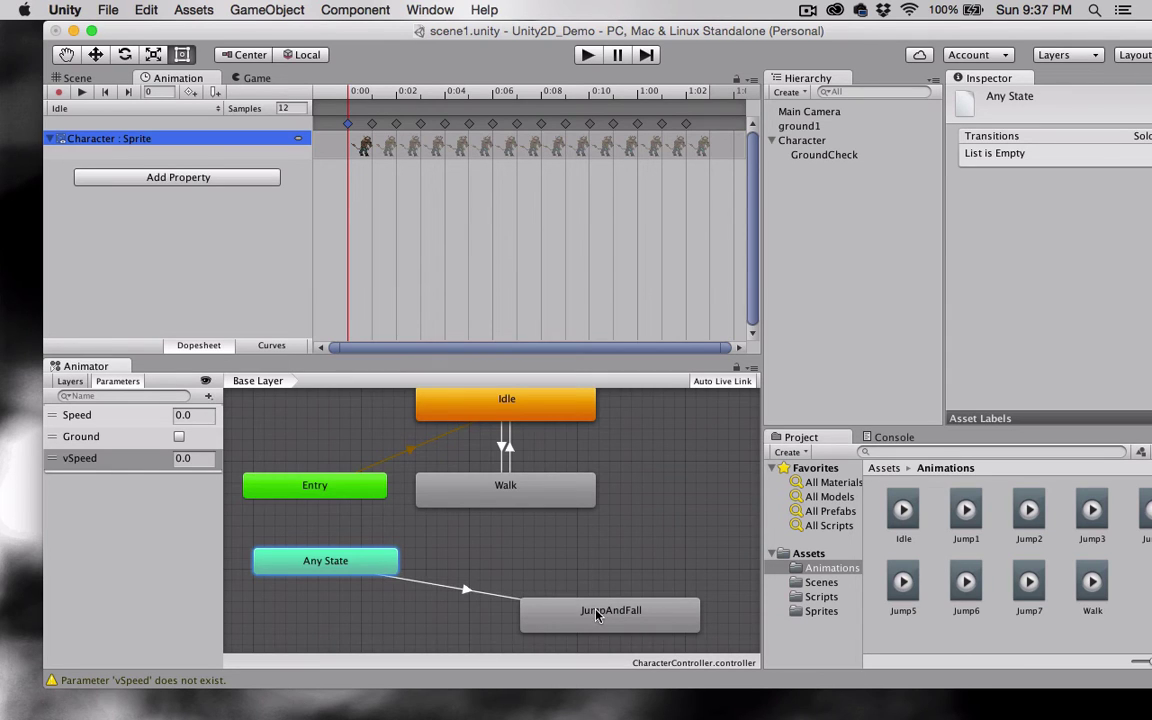
Step: Add a Ground = false condition to the Any State to JumpAndFall transition
{"action": "left_click", "coordinate": [467, 597]}
{"action": "left_click_drag", "start_coordinate": [747, 37], "coordinate": [662, 36]}
{"action": "scroll", "coordinate": [1090, 420], "scroll_direction": "down", "scroll_amount": 5}
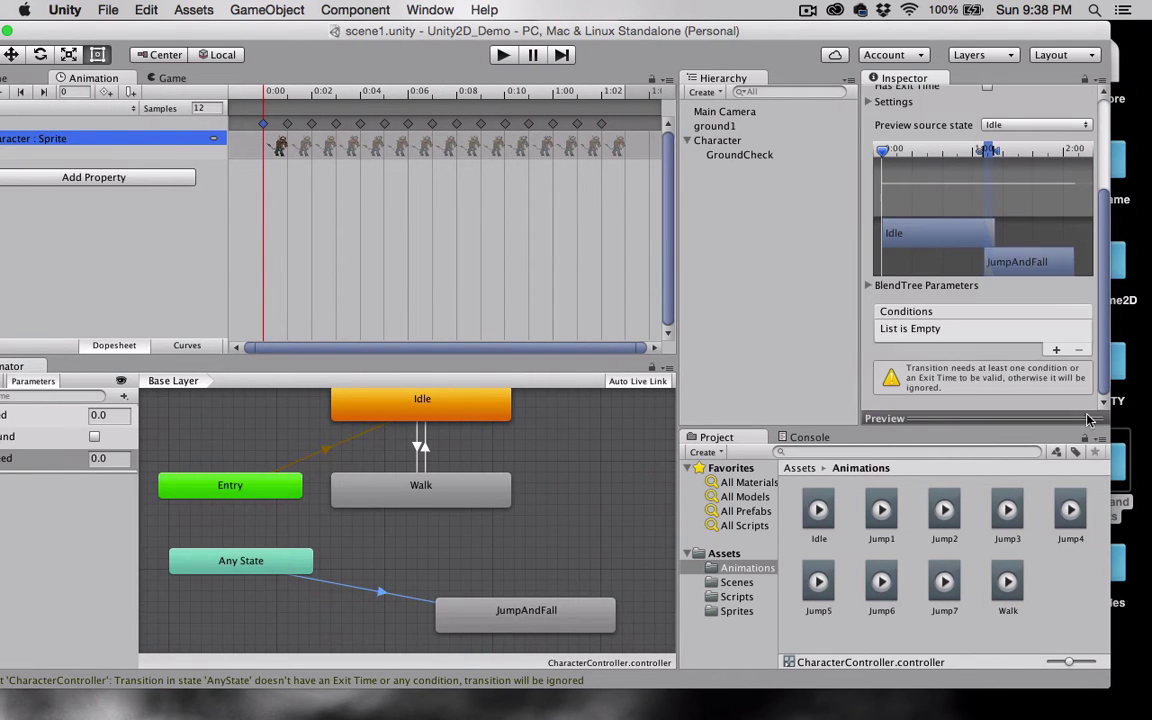
{"action": "left_click", "coordinate": [1056, 352]}
{"action": "left_click", "coordinate": [979, 372]}
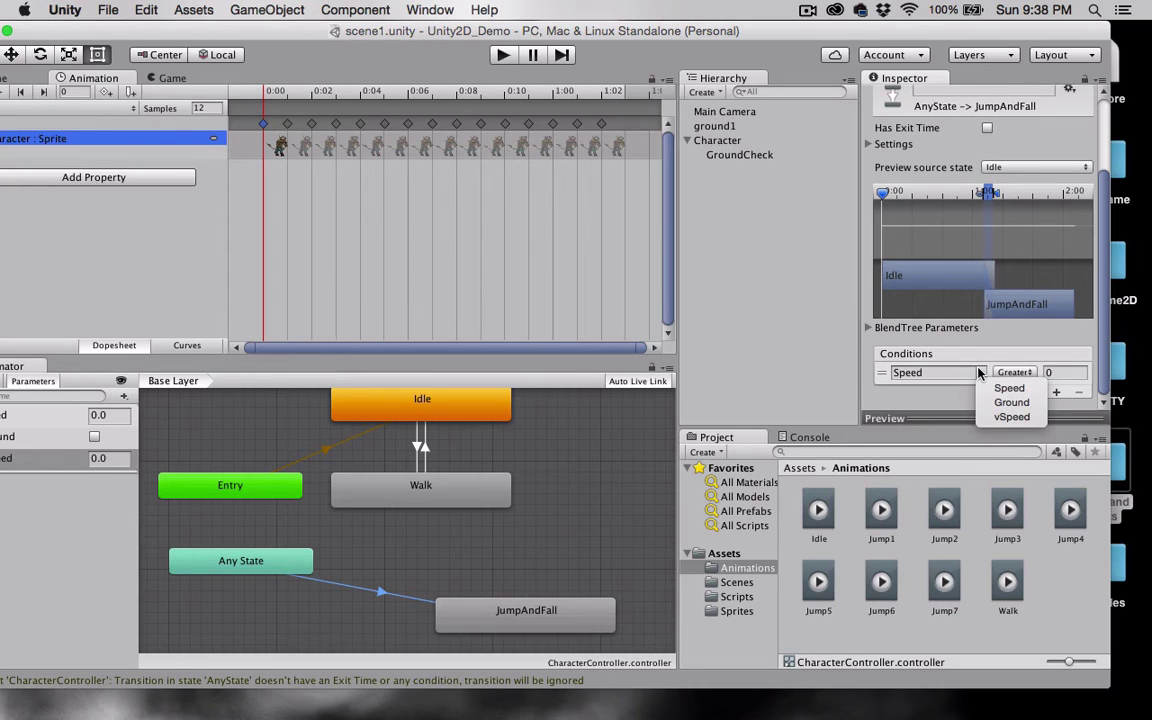
{"action": "left_click", "coordinate": [1049, 401]}
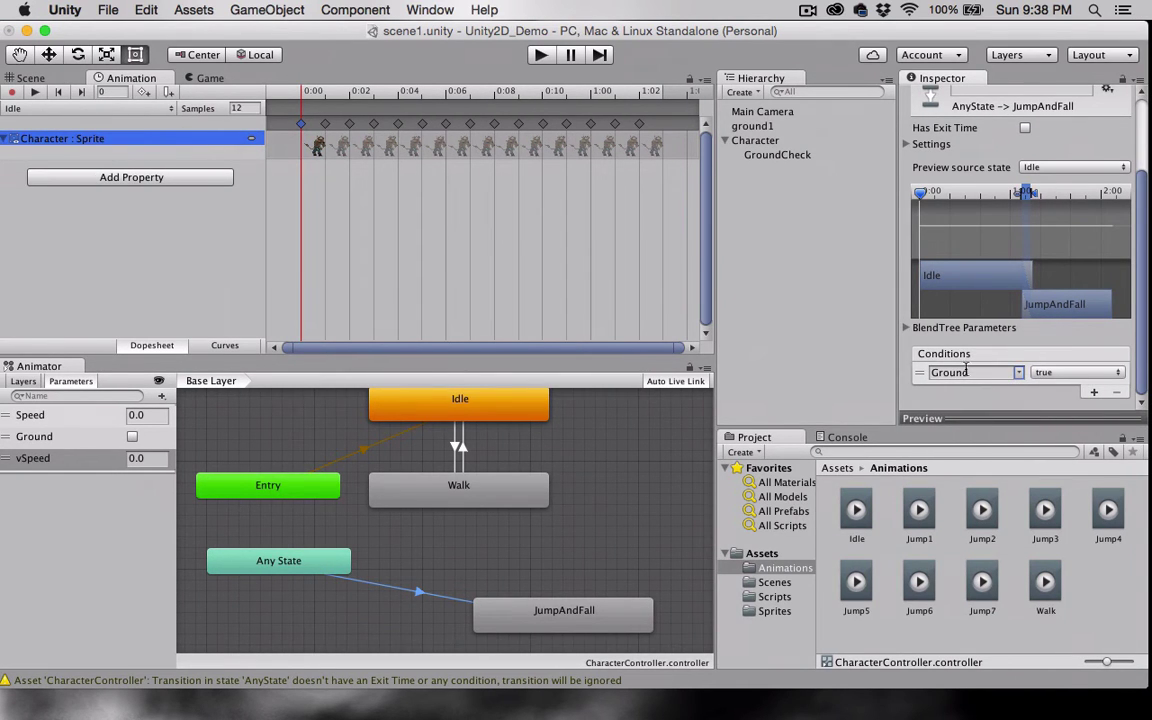
{"action": "left_click", "coordinate": [1050, 372]}
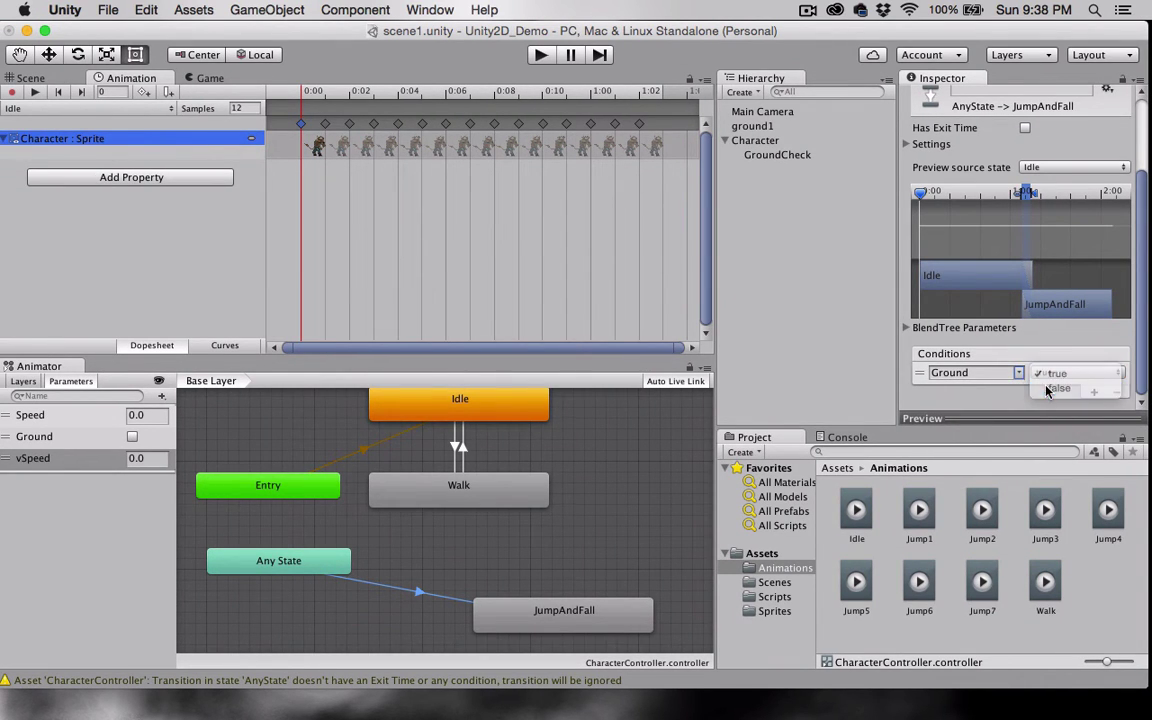
{"action": "left_click", "coordinate": [1047, 389]}
Step: Reselect the Any State to JumpAndFall transition to review its settings
{"action": "left_click", "coordinate": [257, 560]}
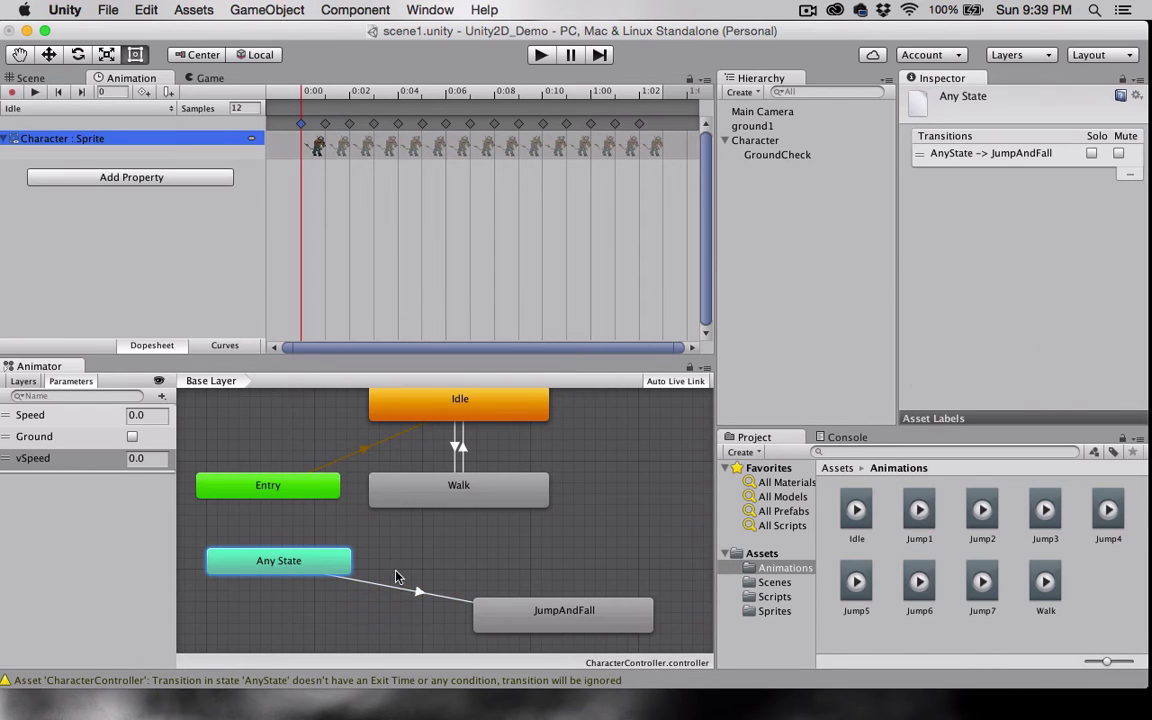
{"action": "left_click", "coordinate": [419, 592]}
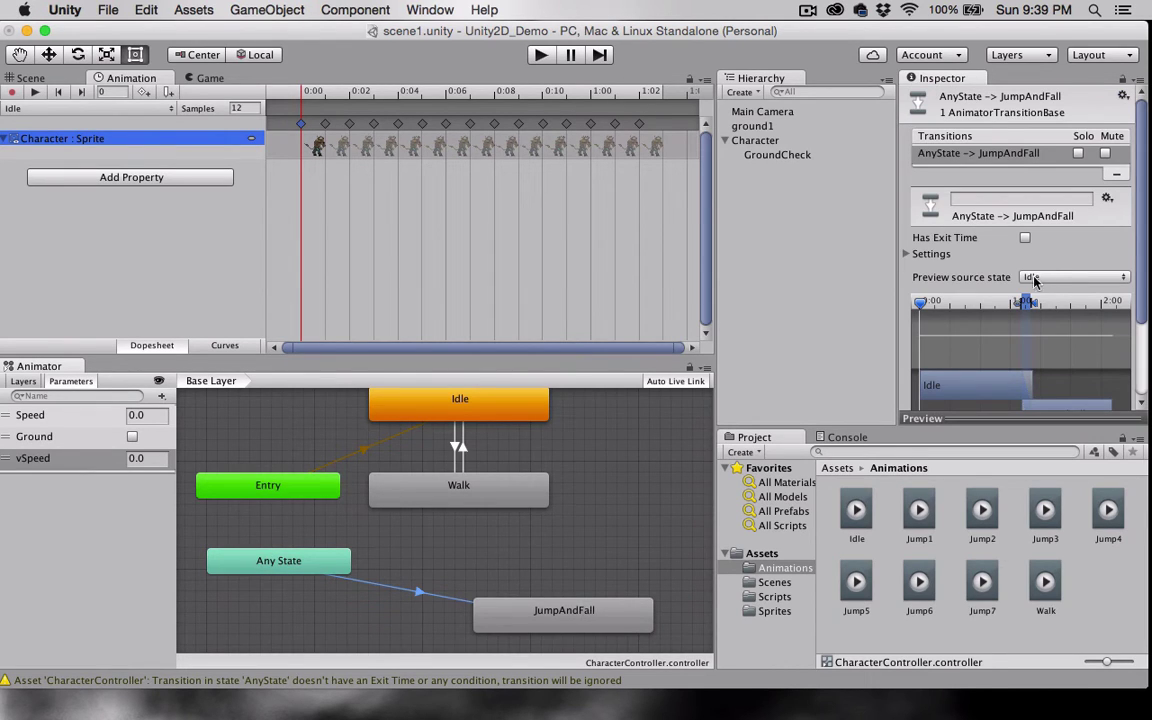
{"action": "scroll", "coordinate": [1145, 280], "scroll_direction": "down", "scroll_amount": 5}
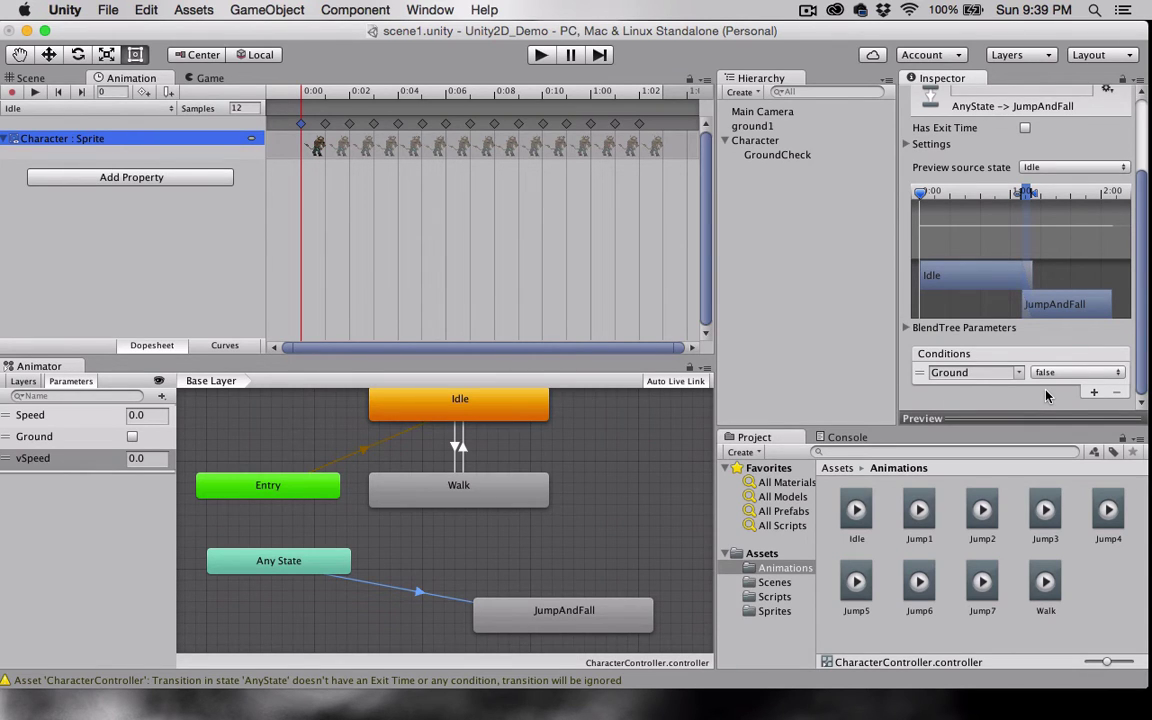
Step: Move Idle right and make a transition from JumpAndFall to Idle
{"action": "left_click", "coordinate": [577, 613]}
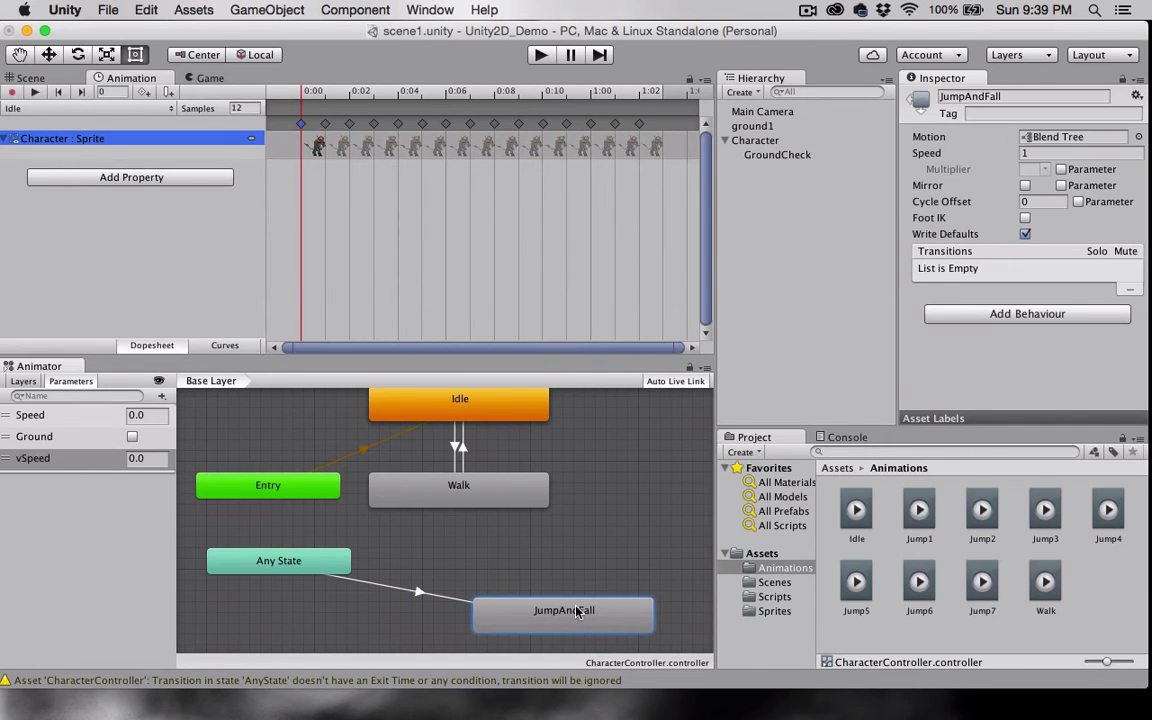
{"action": "left_click_drag", "start_coordinate": [459, 404], "coordinate": [589, 404]}
{"action": "left_click", "coordinate": [617, 620]}
{"action": "right_click", "coordinate": [620, 620]}
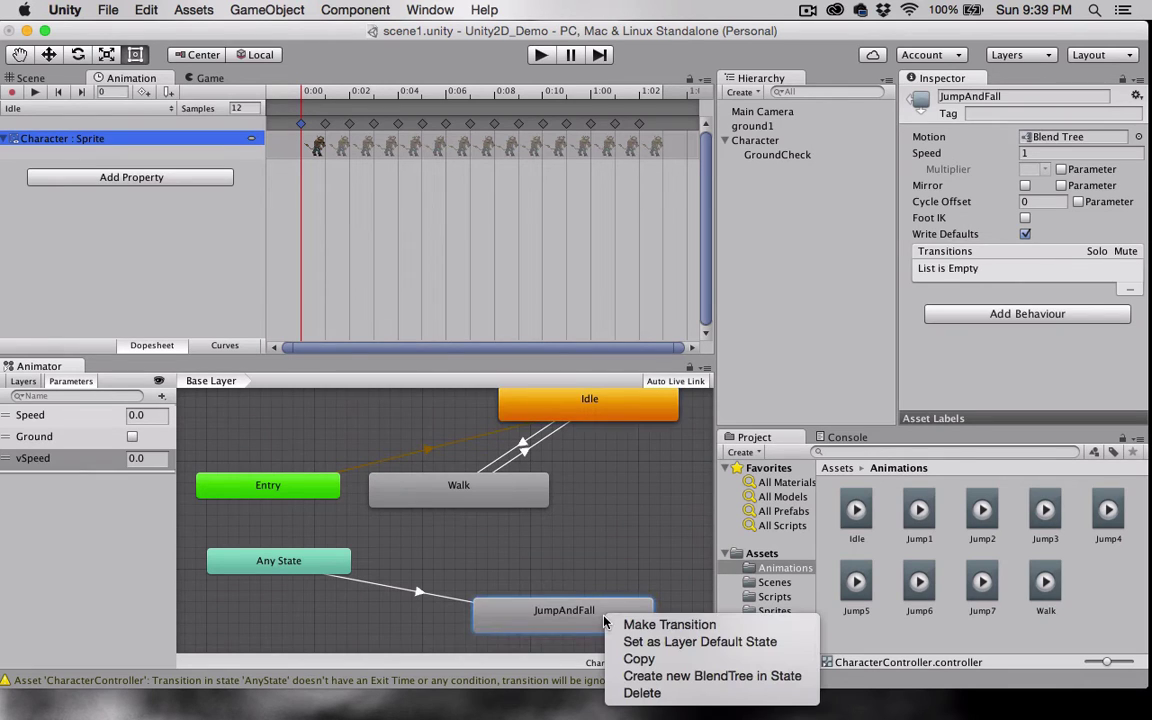
{"action": "left_click", "coordinate": [623, 622]}
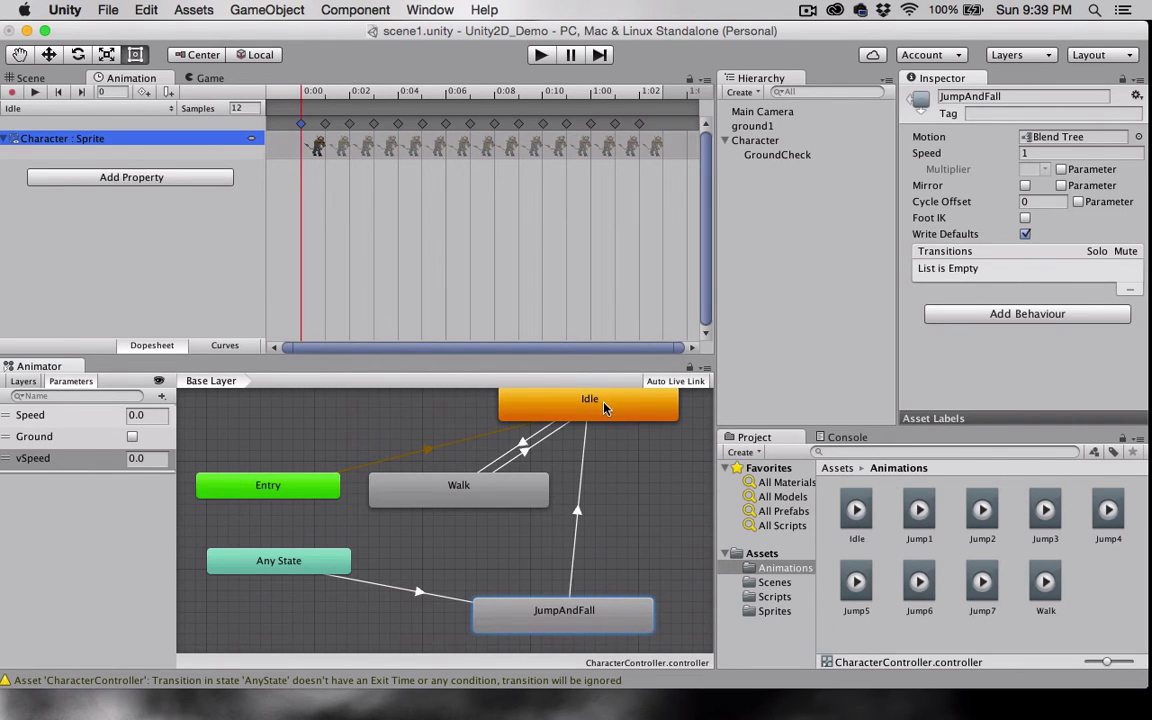
{"action": "left_click", "coordinate": [545, 408]}
Step: Add a Ground = true condition to the JumpAndFall to Idle transition
{"action": "left_click", "coordinate": [579, 506]}
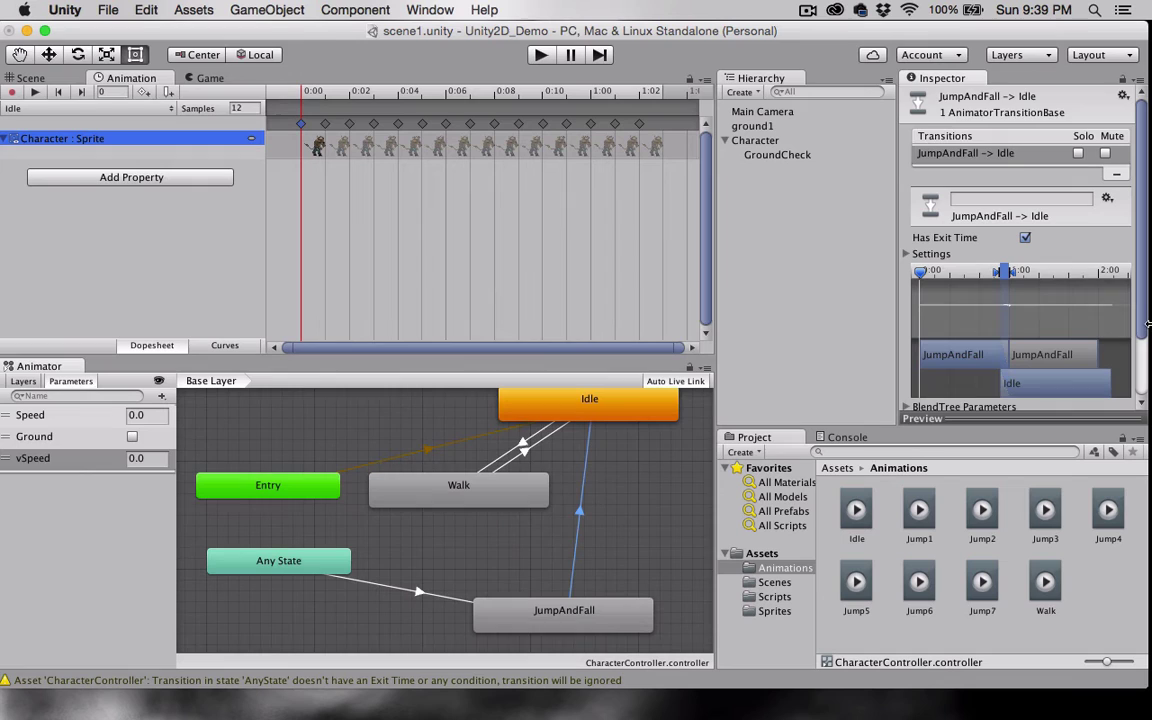
{"action": "scroll", "coordinate": [1144, 320], "scroll_direction": "down", "scroll_amount": 3}
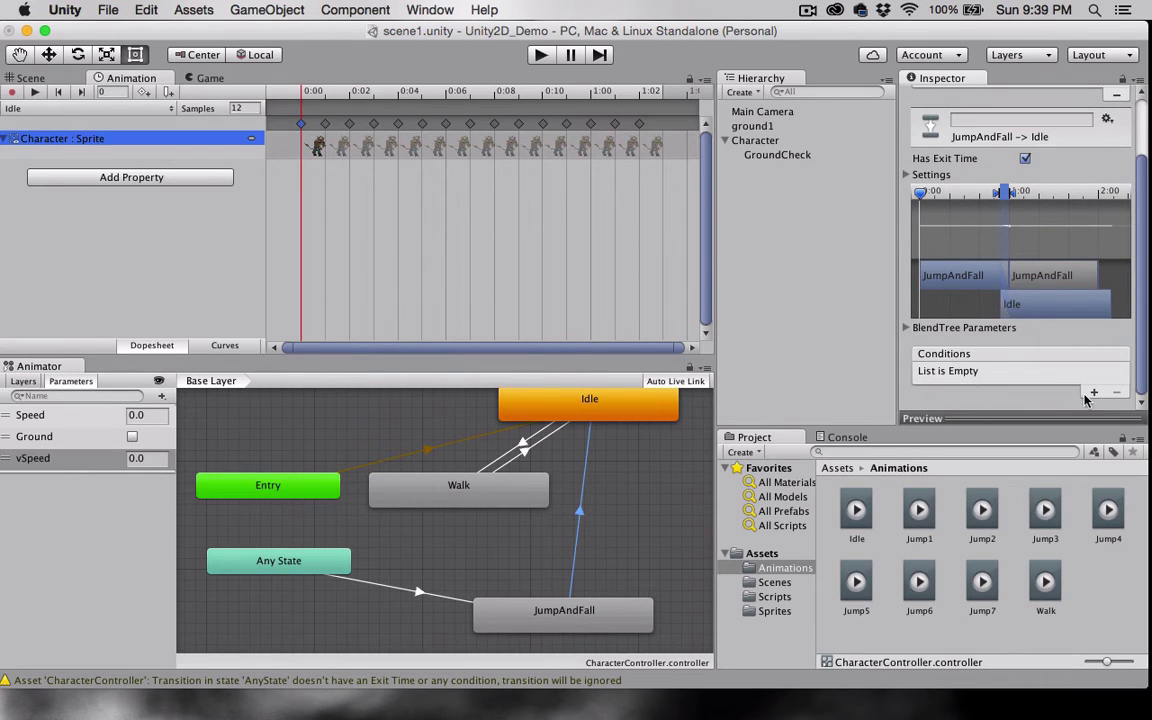
{"action": "left_click", "coordinate": [1094, 393]}
{"action": "left_click", "coordinate": [1020, 372]}
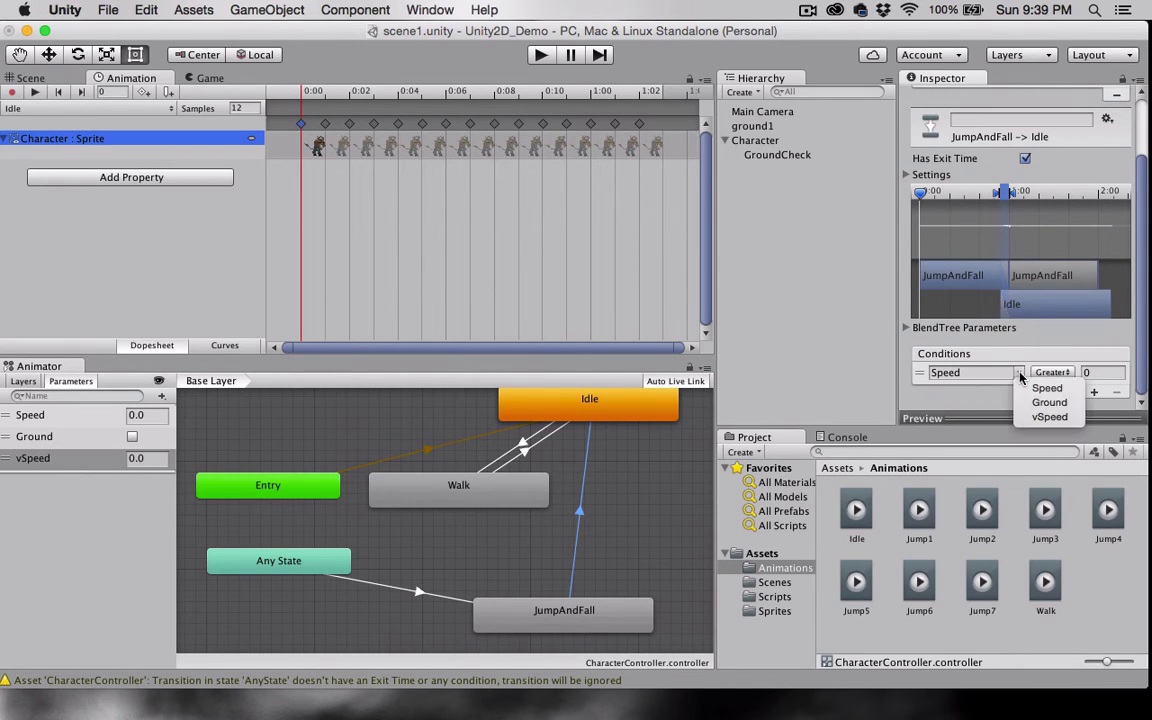
{"action": "left_click", "coordinate": [1026, 403]}
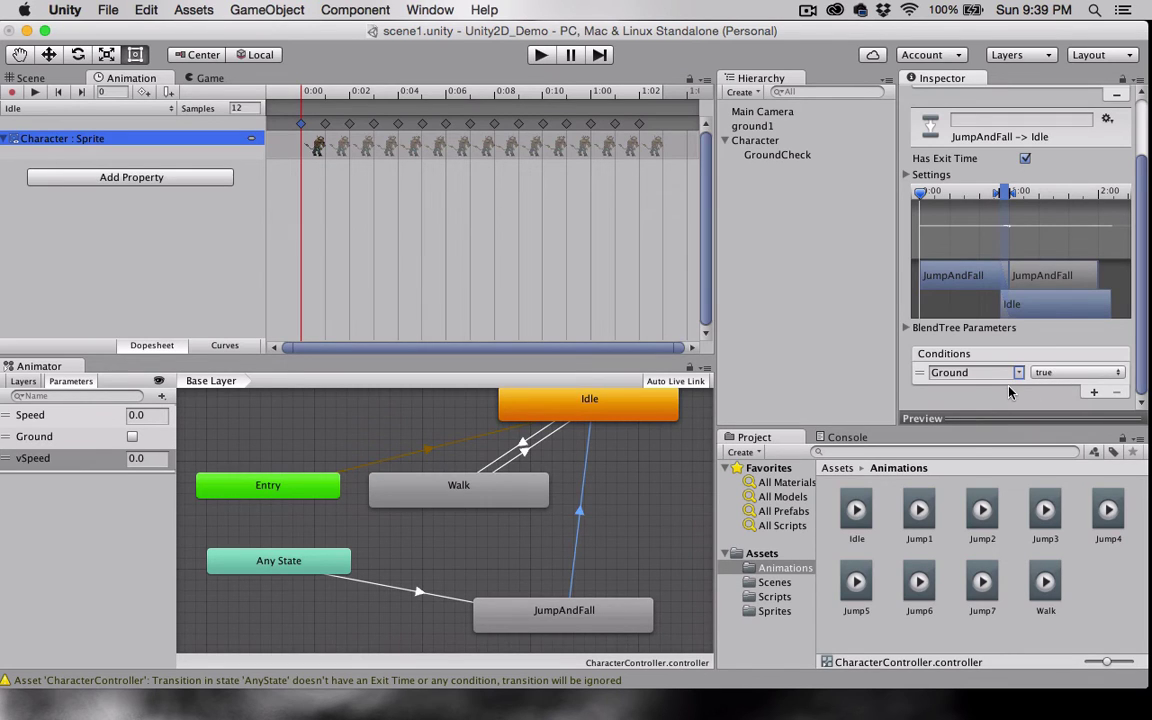
Step: Review the JumpAndFall state and the Any State transitions
{"action": "left_click", "coordinate": [545, 606]}
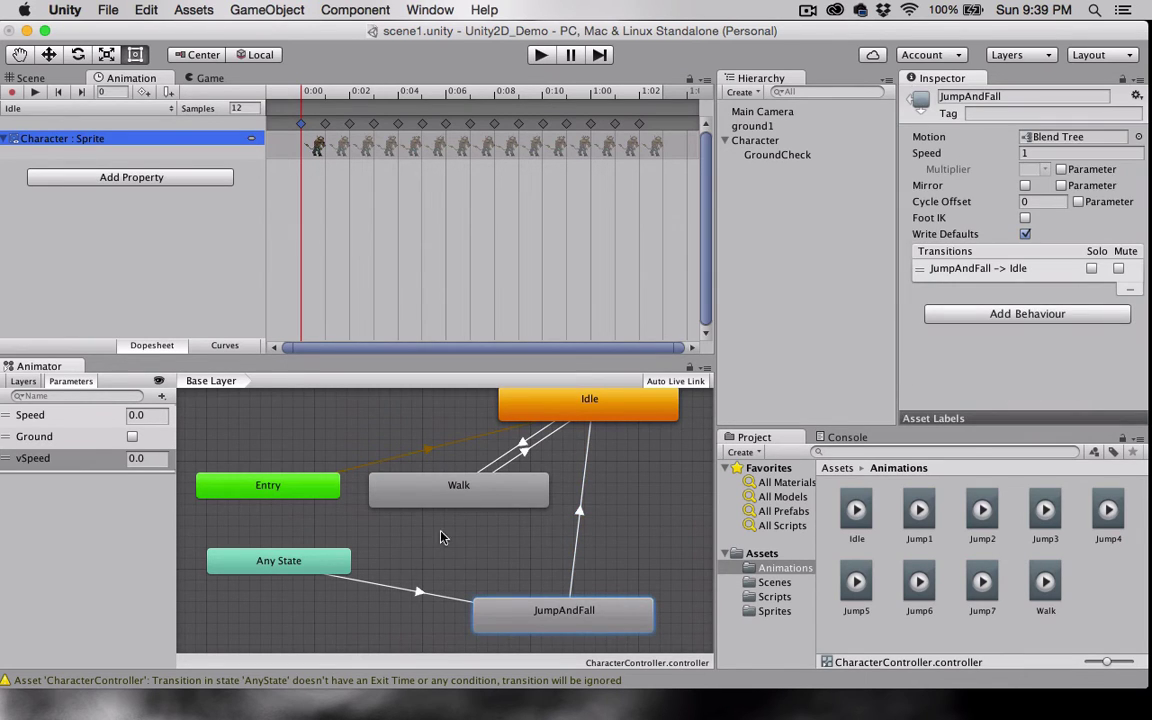
{"action": "left_click", "coordinate": [288, 568]}
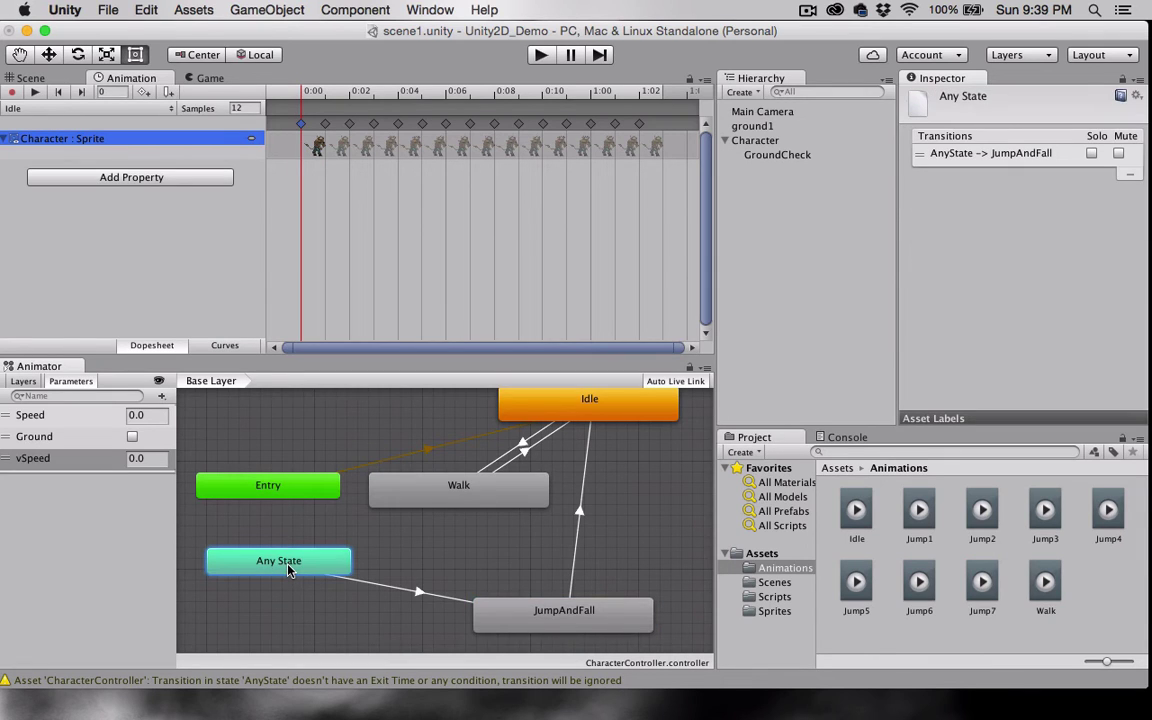
{"action": "left_click", "coordinate": [545, 626]}
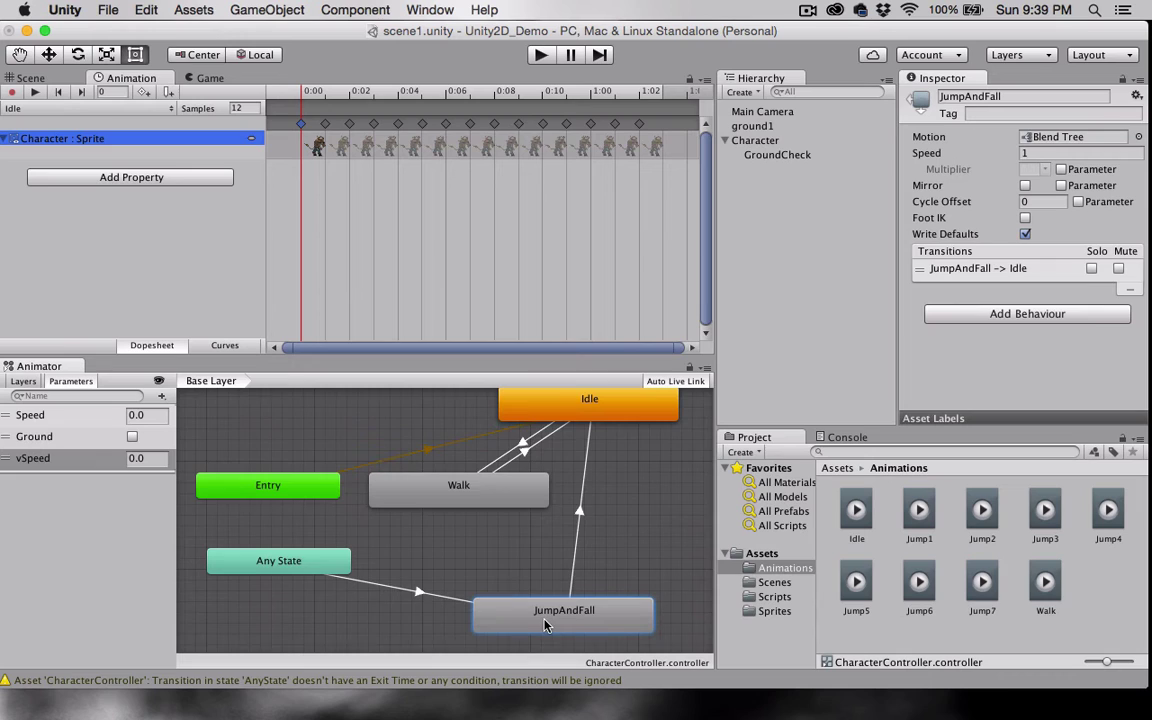
{"action": "left_click", "coordinate": [590, 408]}
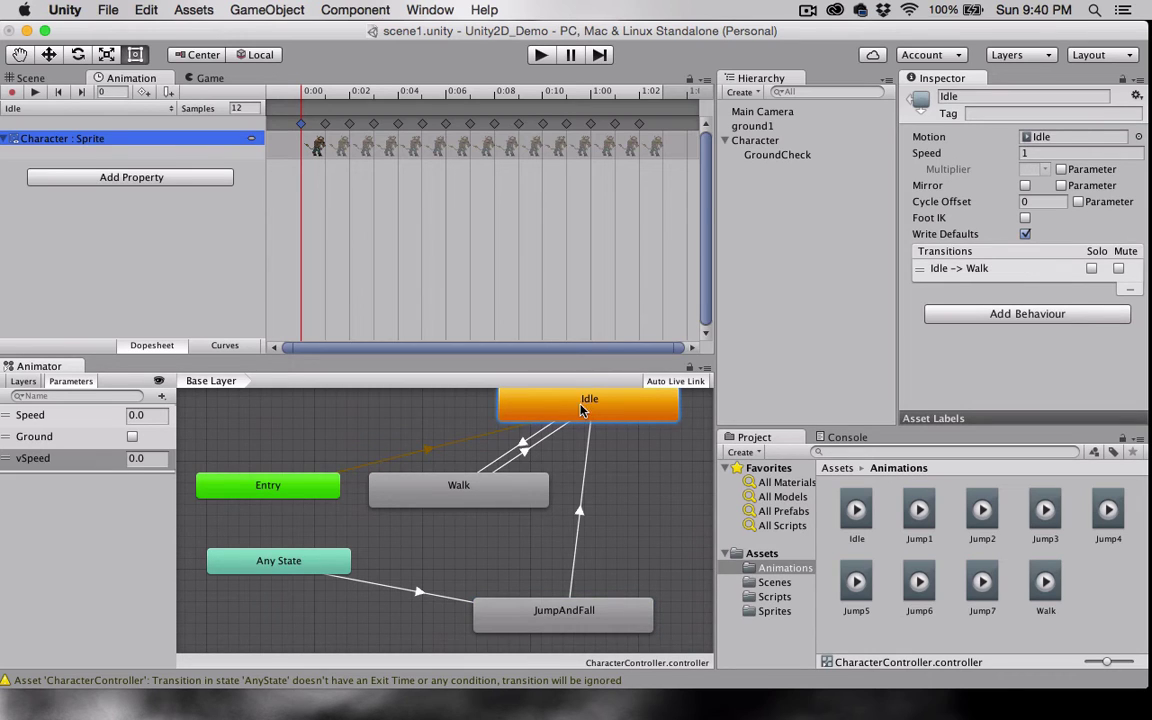
{"action": "left_click", "coordinate": [478, 500]}
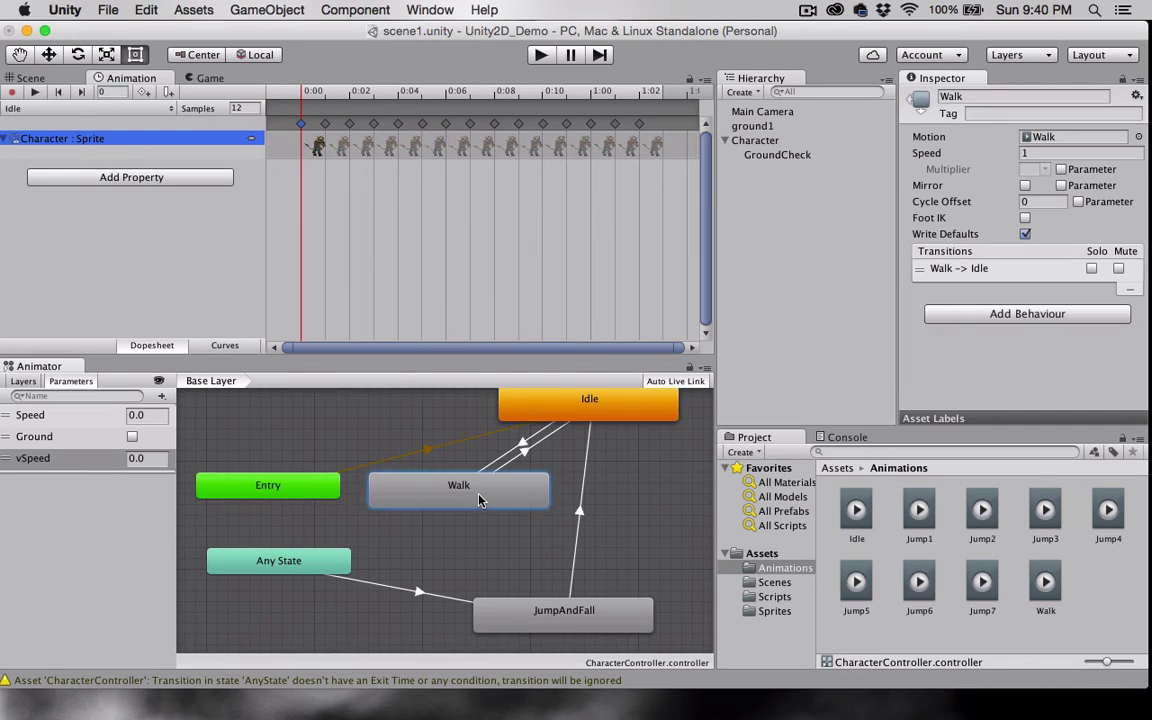
{"action": "left_click", "coordinate": [585, 399]}
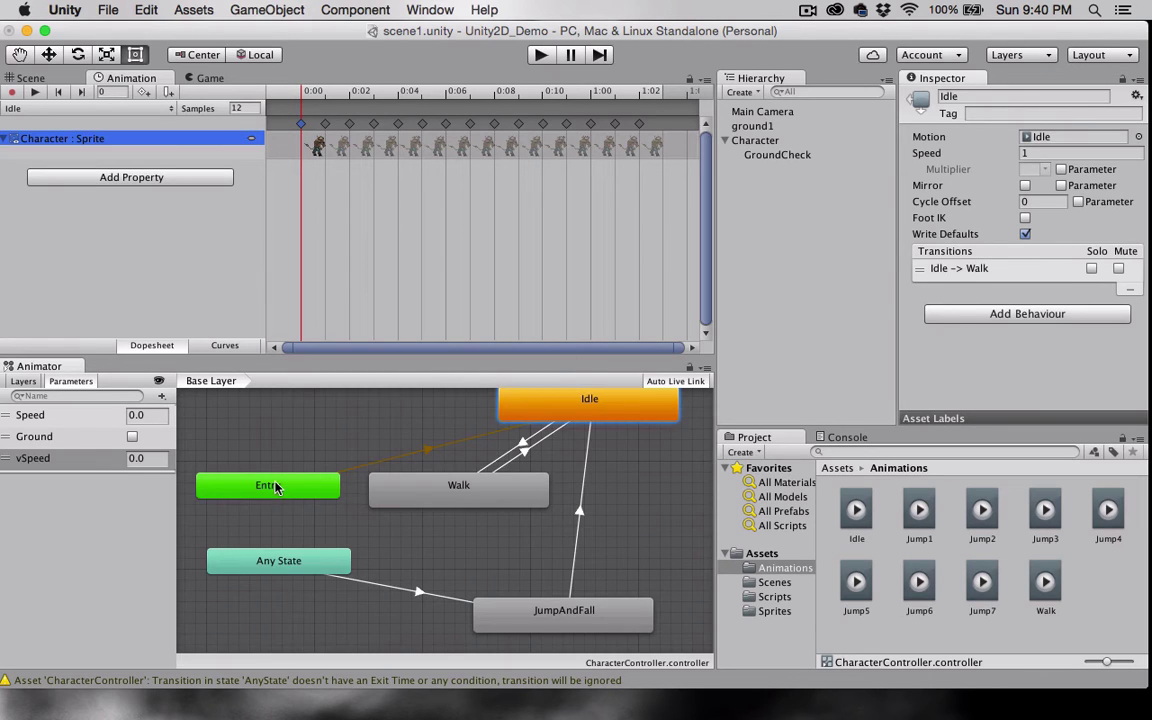
Step: Move Entry up, put Idle under Entry with Walk to its right, and lower Any State
{"action": "middle_click_drag", "start_coordinate": [257, 483], "coordinate": [277, 487]}
{"action": "left_click_drag", "start_coordinate": [262, 495], "coordinate": [264, 419]}
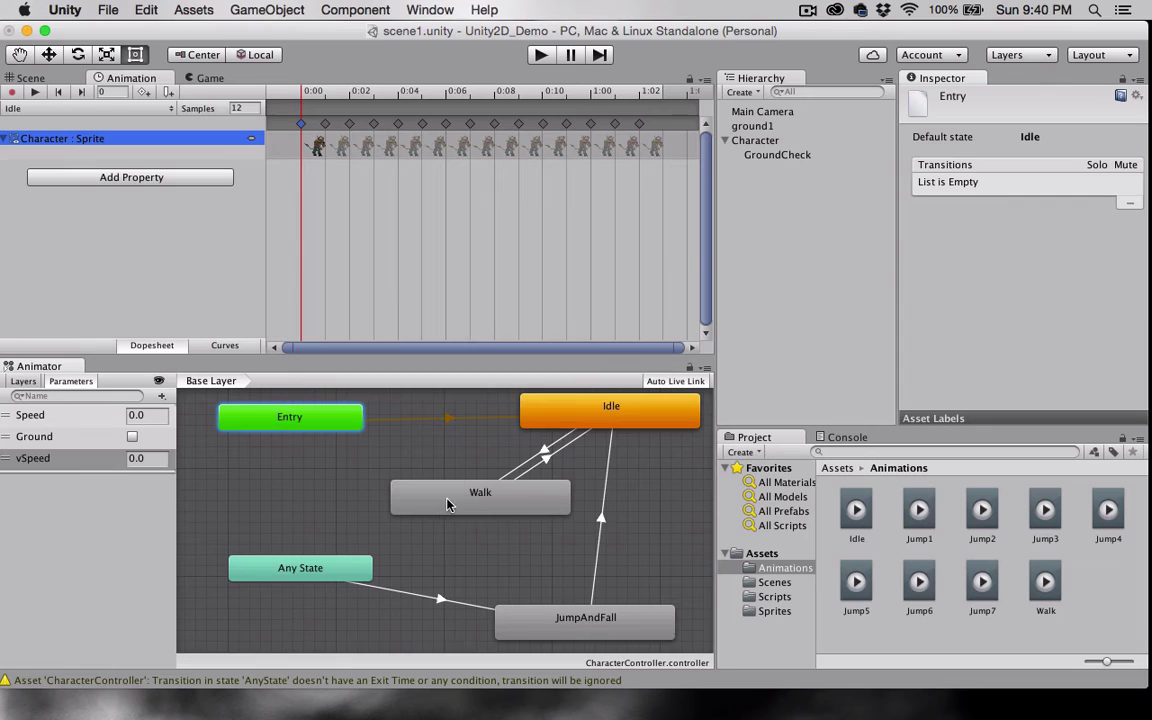
{"action": "left_click_drag", "start_coordinate": [604, 422], "coordinate": [323, 497]}
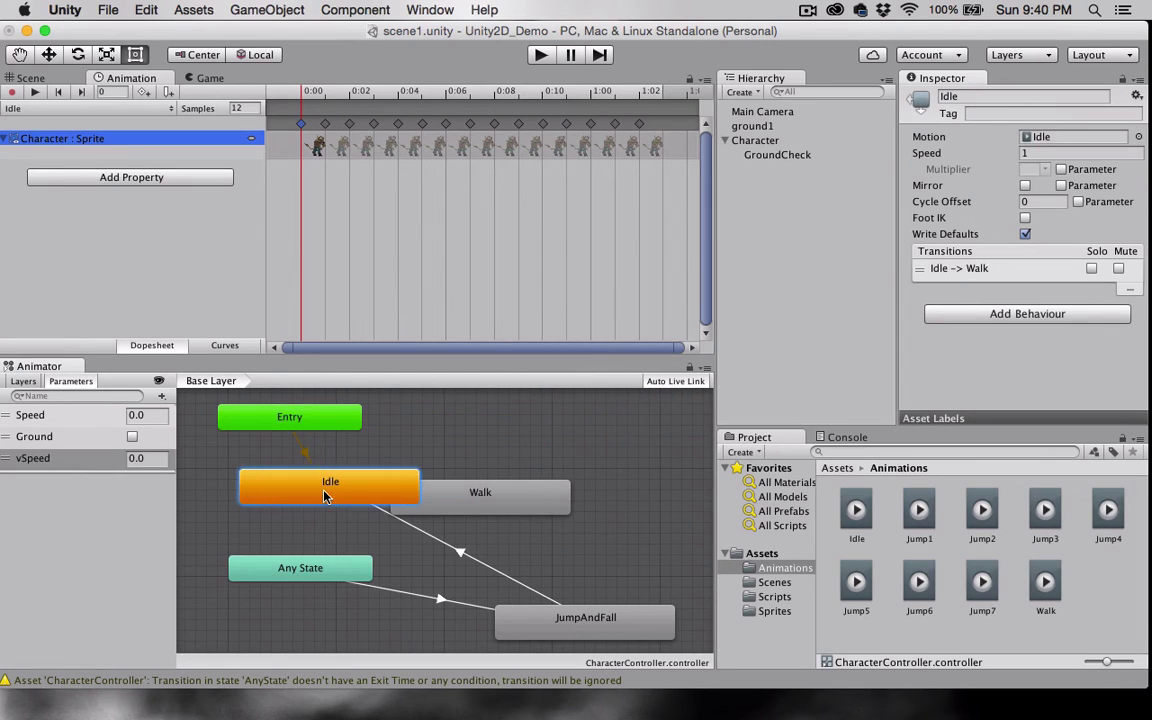
{"action": "left_click_drag", "start_coordinate": [508, 504], "coordinate": [638, 461]}
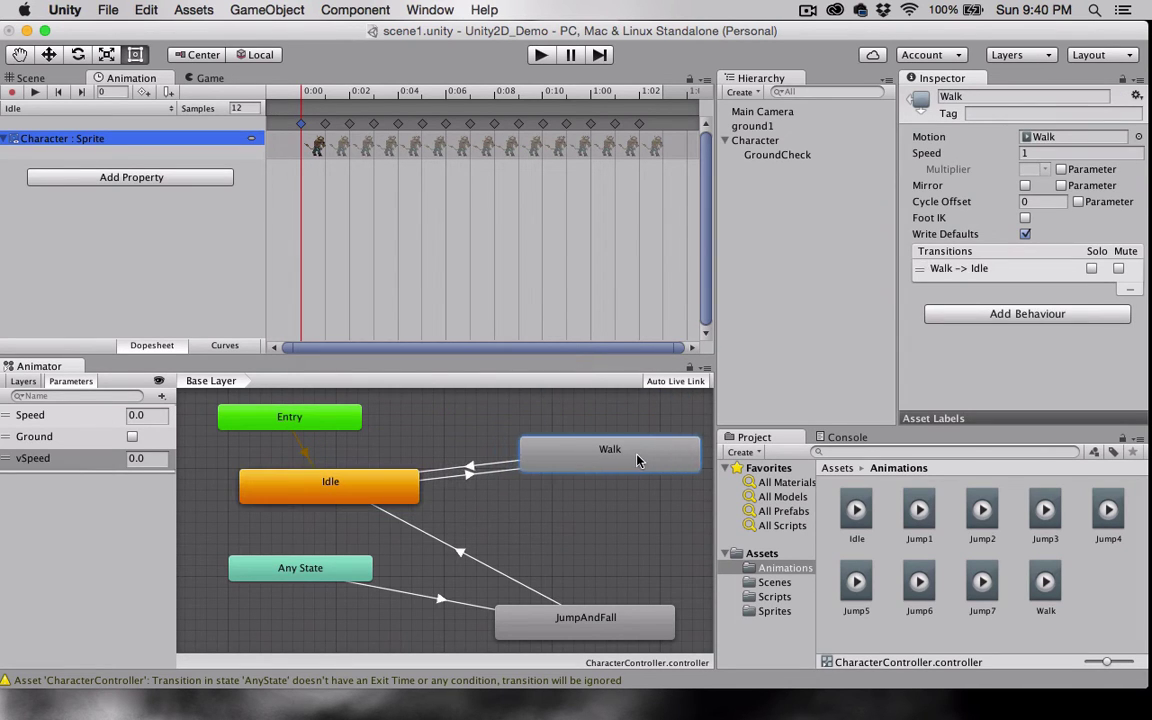
{"action": "middle_click_drag", "start_coordinate": [302, 479], "coordinate": [284, 419]}
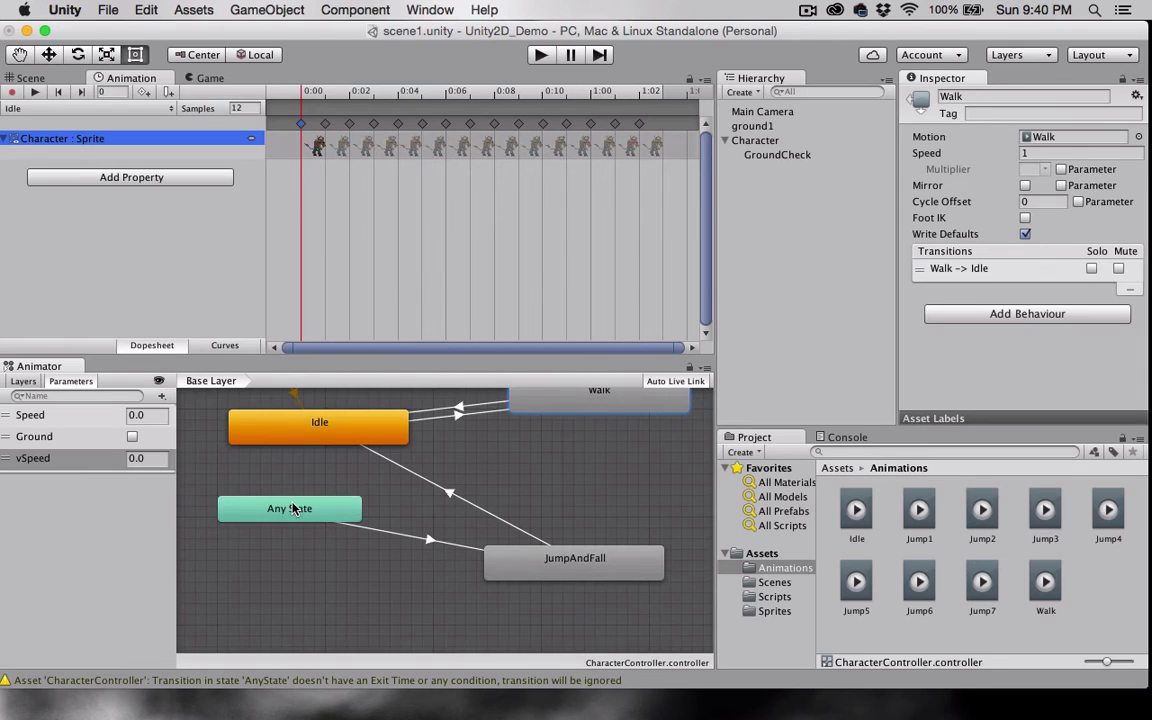
{"action": "left_click_drag", "start_coordinate": [293, 509], "coordinate": [298, 550]}
{"action": "mouse_move", "coordinate": [298, 550]}
{"action": "middle_mouse_down"}
{"action": "mouse_move", "coordinate": [315, 650]}
{"action": "mouse_move", "coordinate": [293, 555]}
{"action": "middle_mouse_up"}
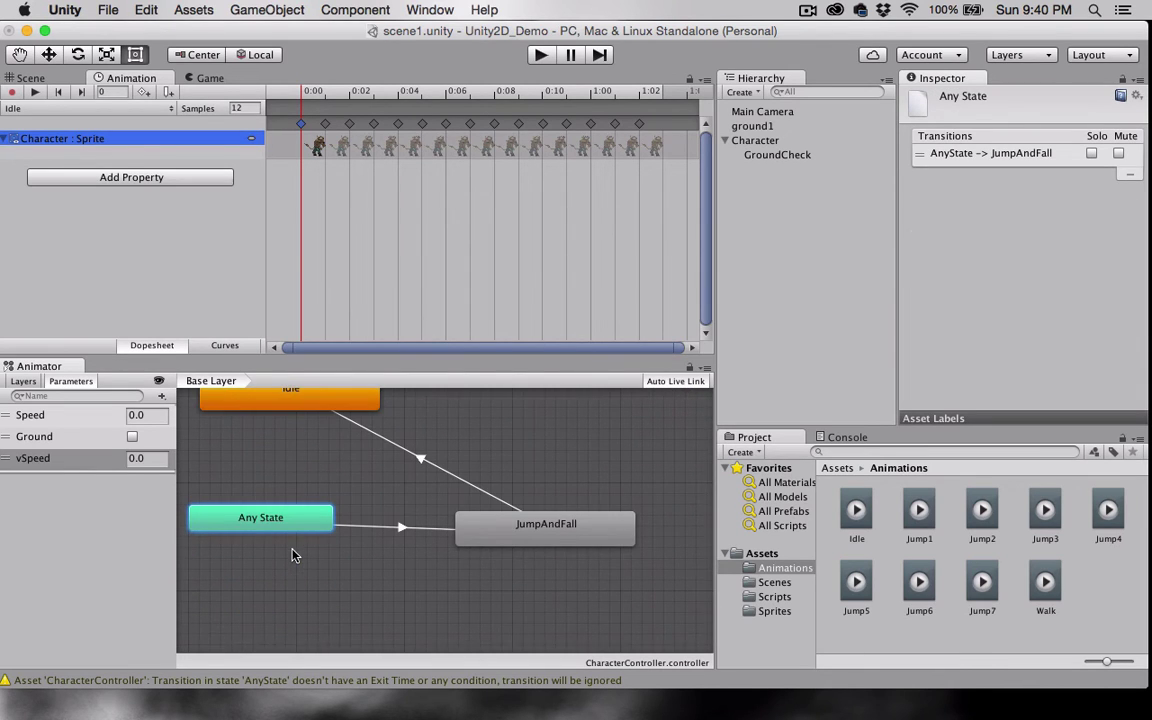
{"action": "left_click", "coordinate": [535, 527]}
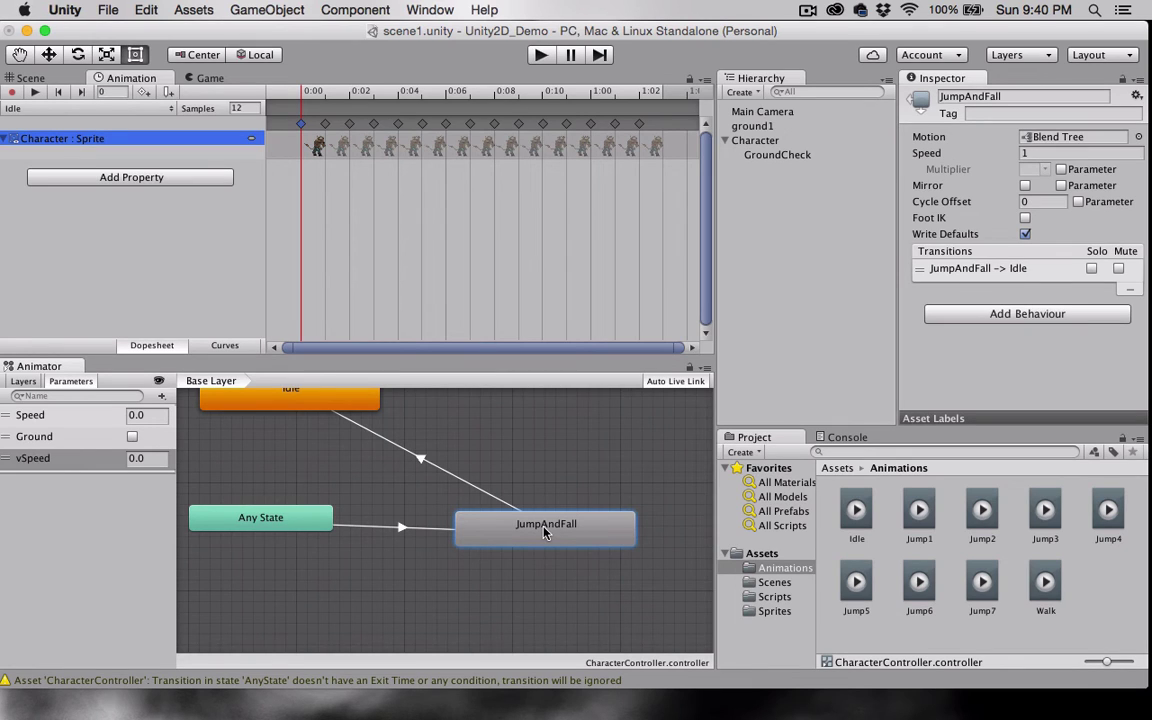
Step: Open the JumpAndFall blend tree and set it to 1D blending on the vSpeed parameter
{"action": "double_click", "coordinate": [545, 530]}
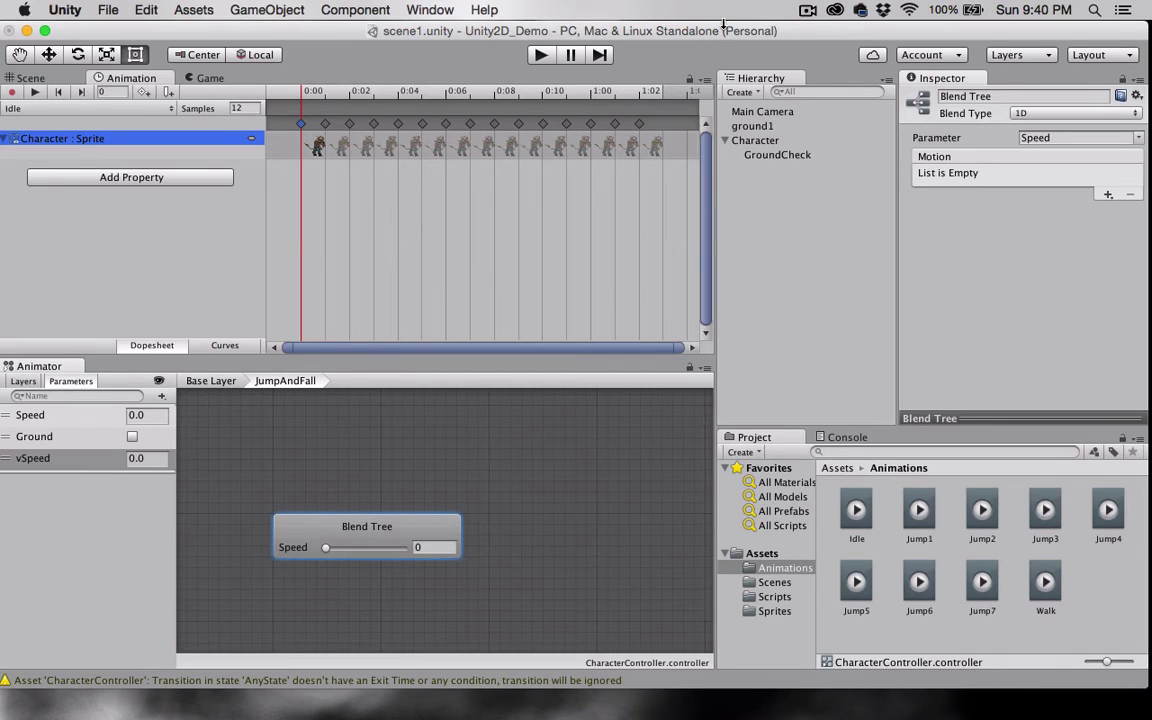
{"action": "key", "text": "ctrl+Right"}
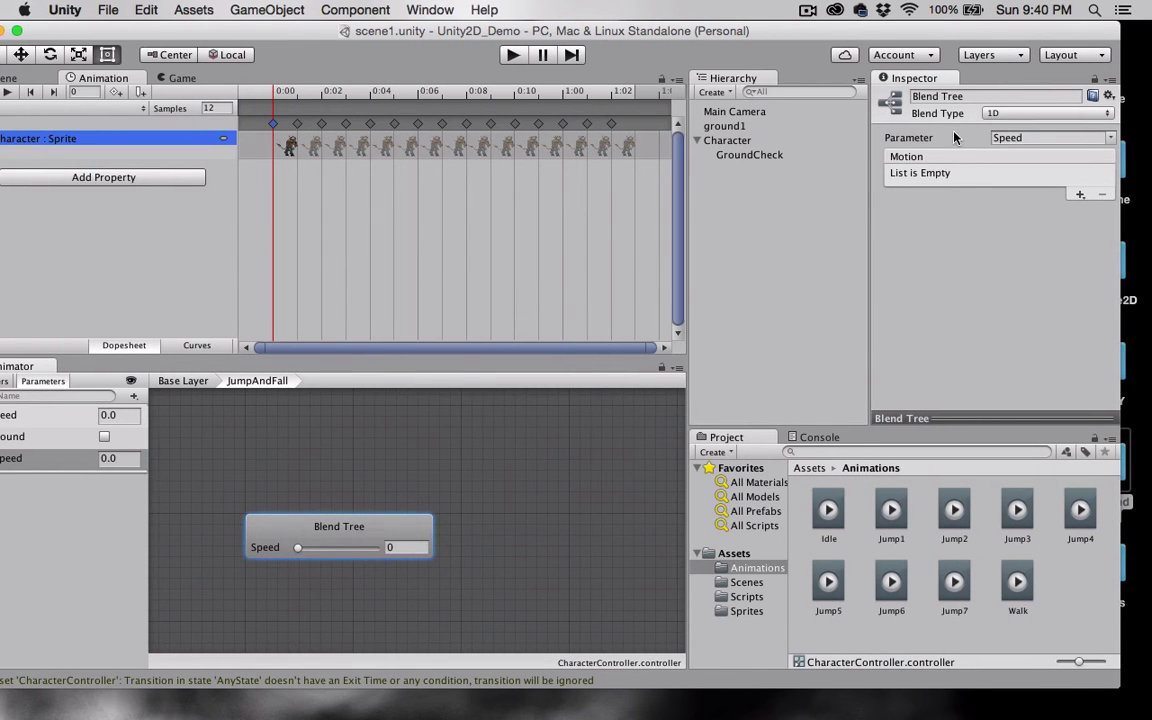
{"action": "left_click", "coordinate": [995, 114]}
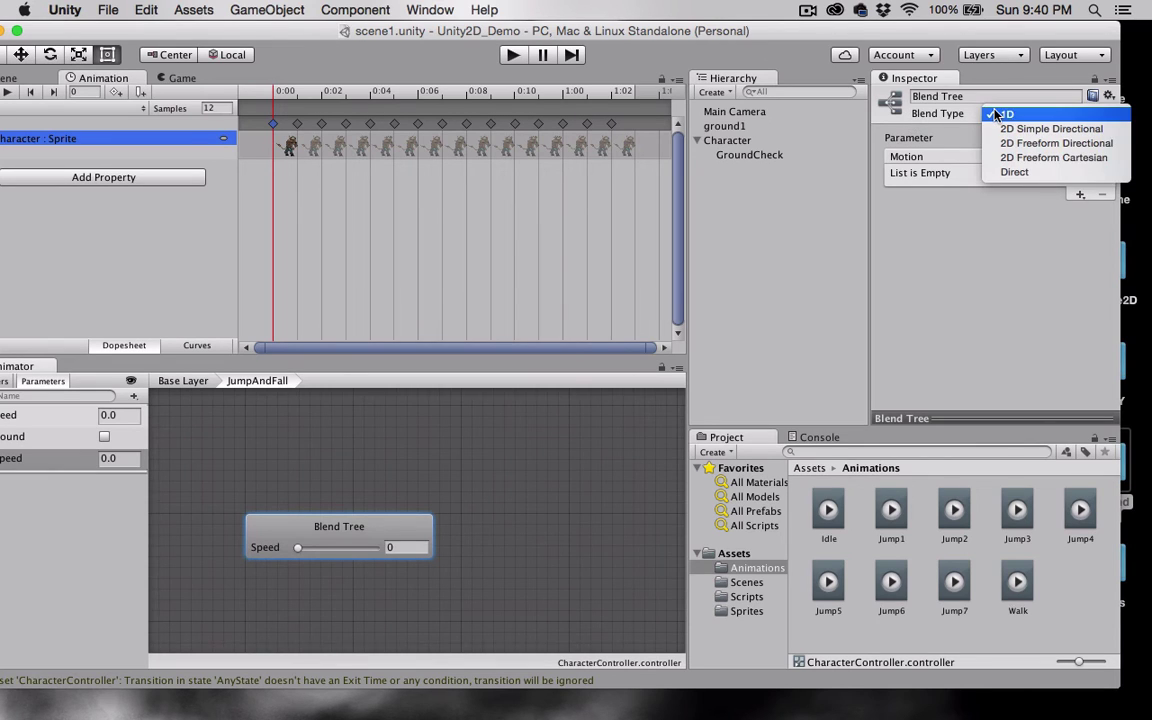
{"action": "left_click", "coordinate": [993, 113]}
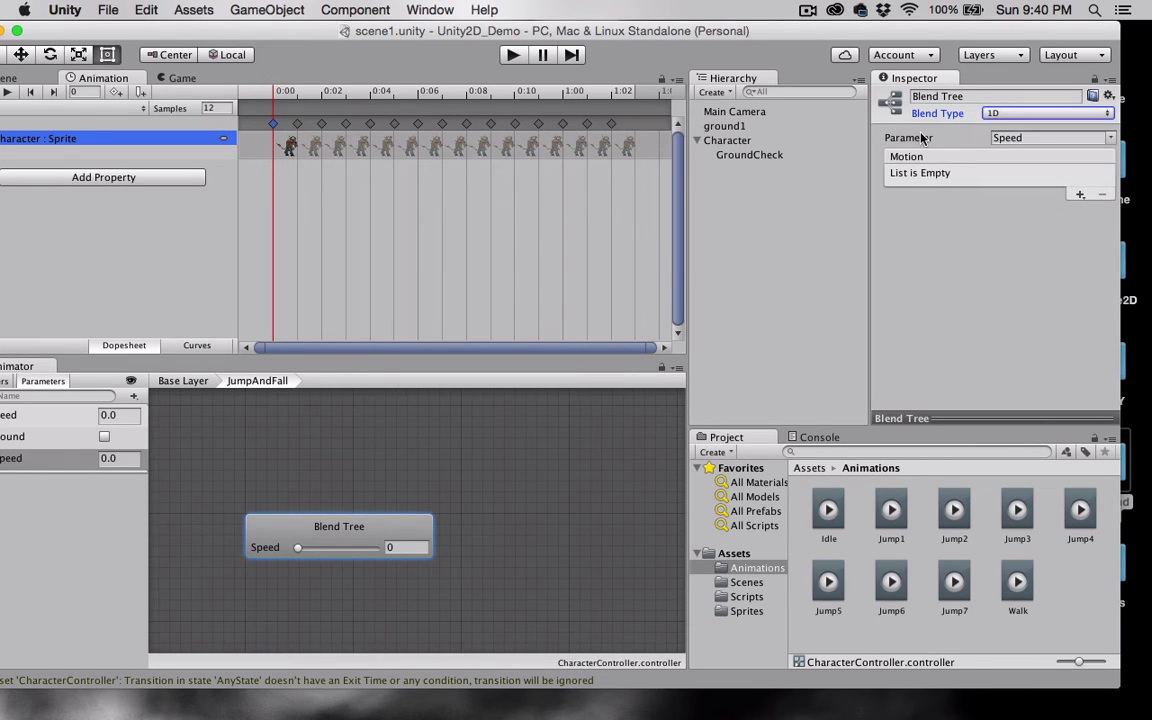
{"action": "left_click", "coordinate": [1108, 138]}
{"action": "left_click", "coordinate": [1110, 167]}
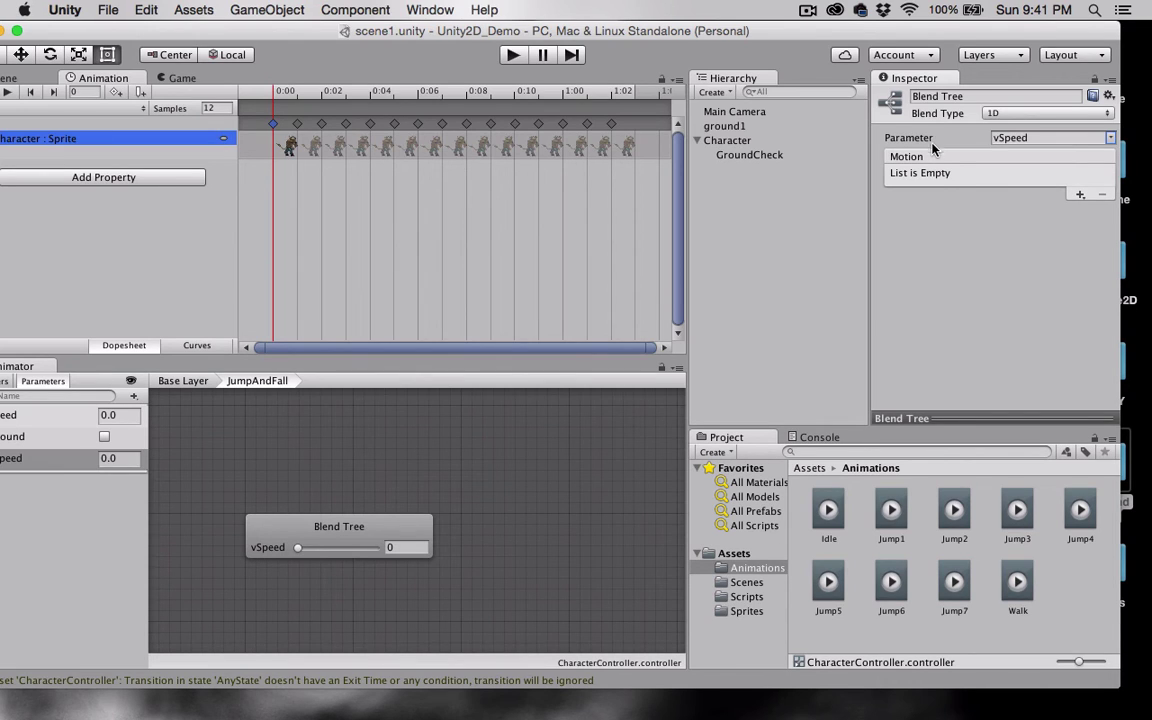
Step: Add seven empty motion fields to the JumpAndFall blend tree
{"action": "left_click", "coordinate": [1080, 194]}
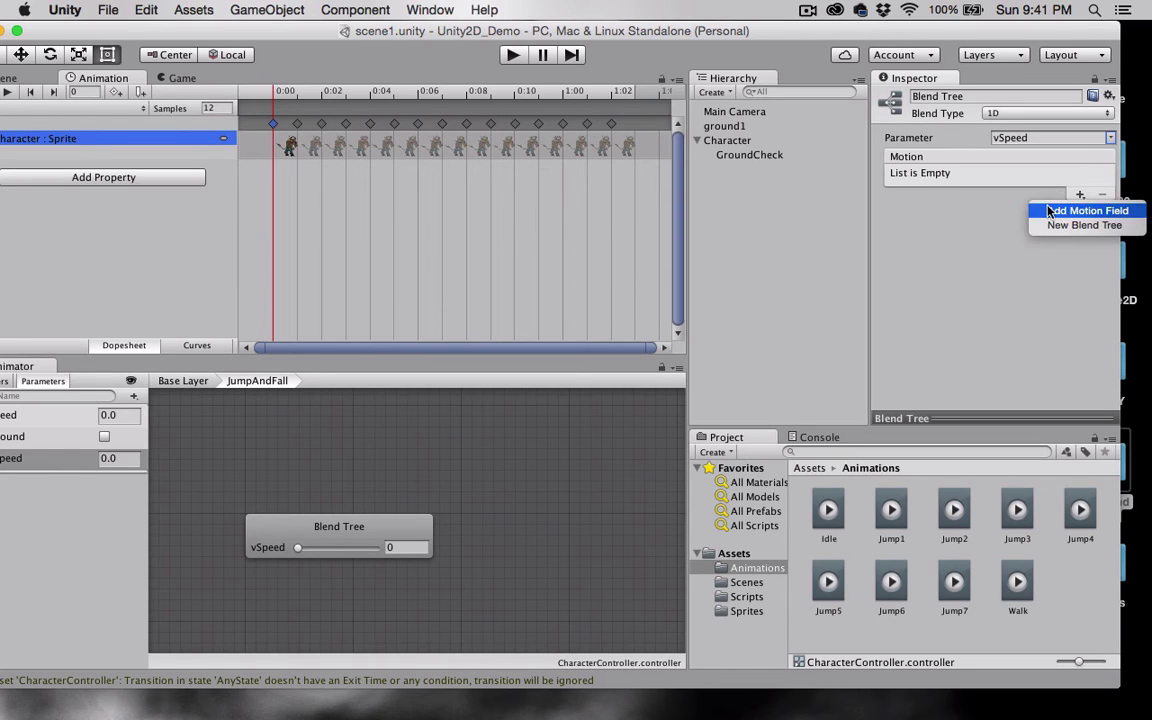
{"action": "left_click", "coordinate": [1050, 211]}
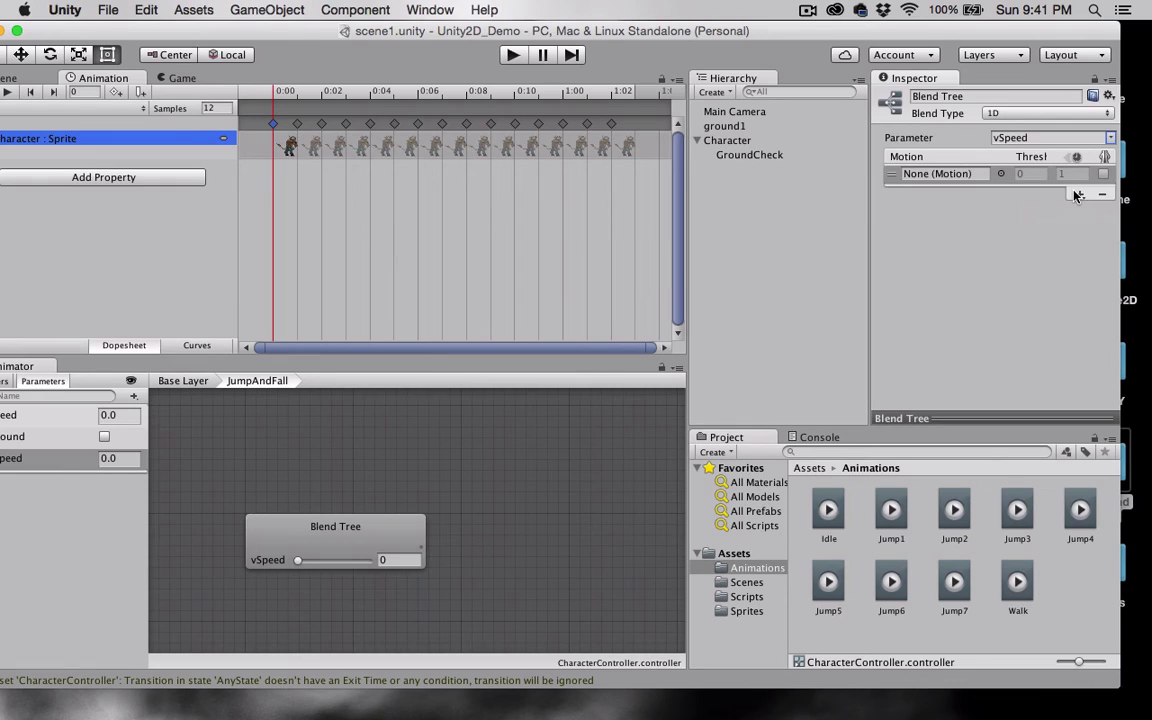
{"action": "left_click", "coordinate": [1077, 194]}
{"action": "left_click", "coordinate": [1077, 211]}
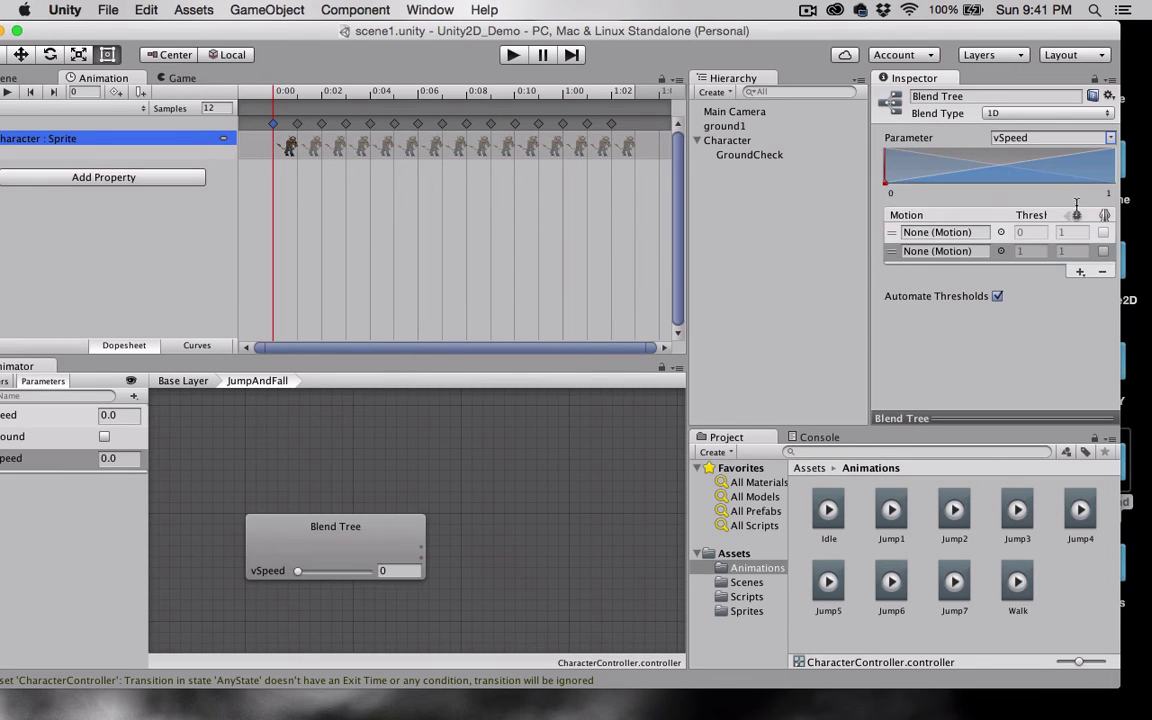
{"action": "left_click", "coordinate": [1078, 271]}
{"action": "left_click", "coordinate": [1075, 288]}
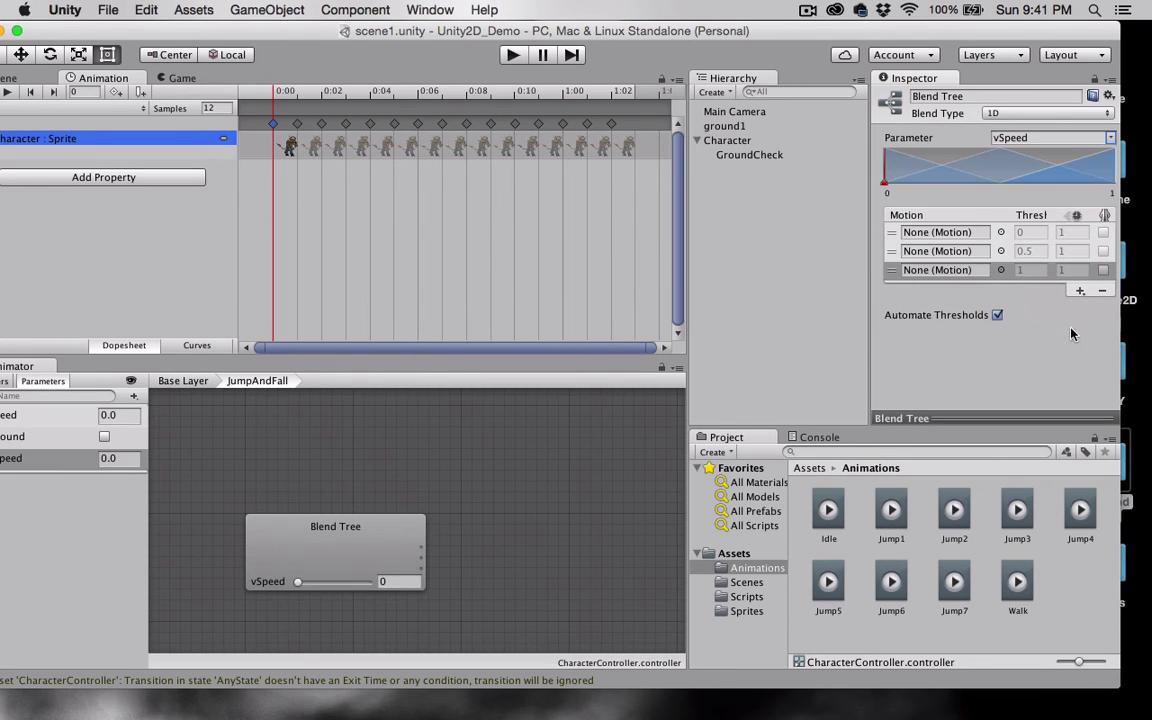
{"action": "left_click", "coordinate": [1078, 291]}
{"action": "left_click", "coordinate": [1076, 306]}
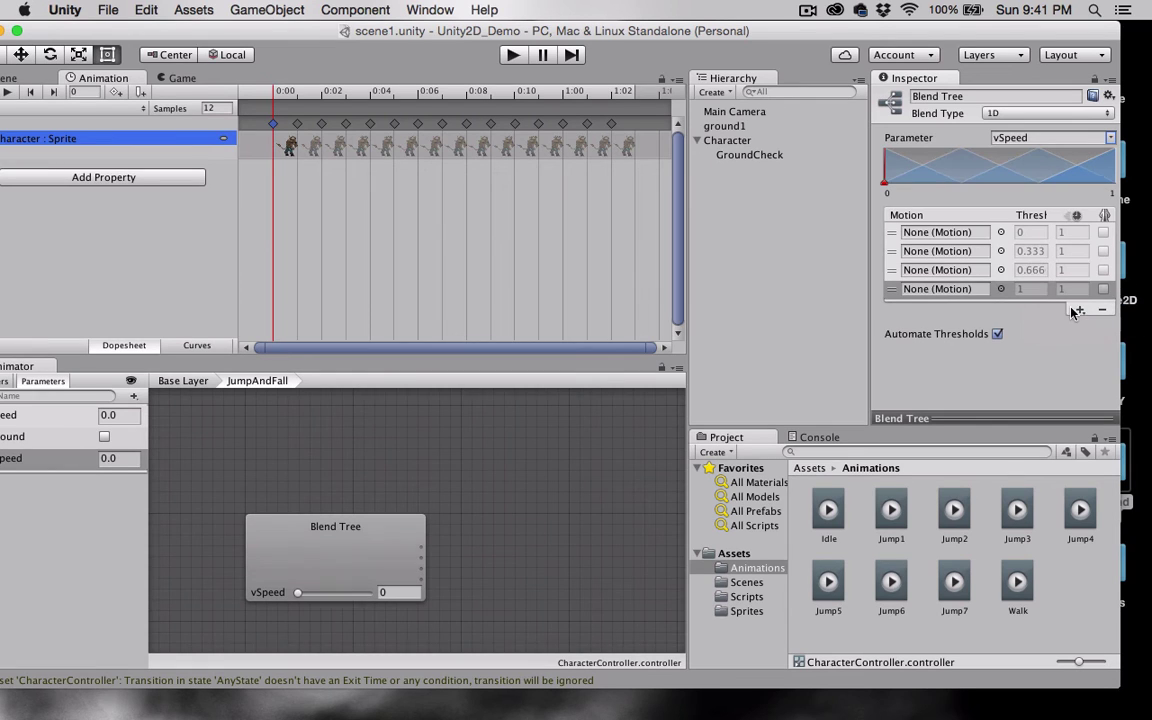
{"action": "left_click", "coordinate": [1080, 309]}
{"action": "left_click", "coordinate": [1079, 326]}
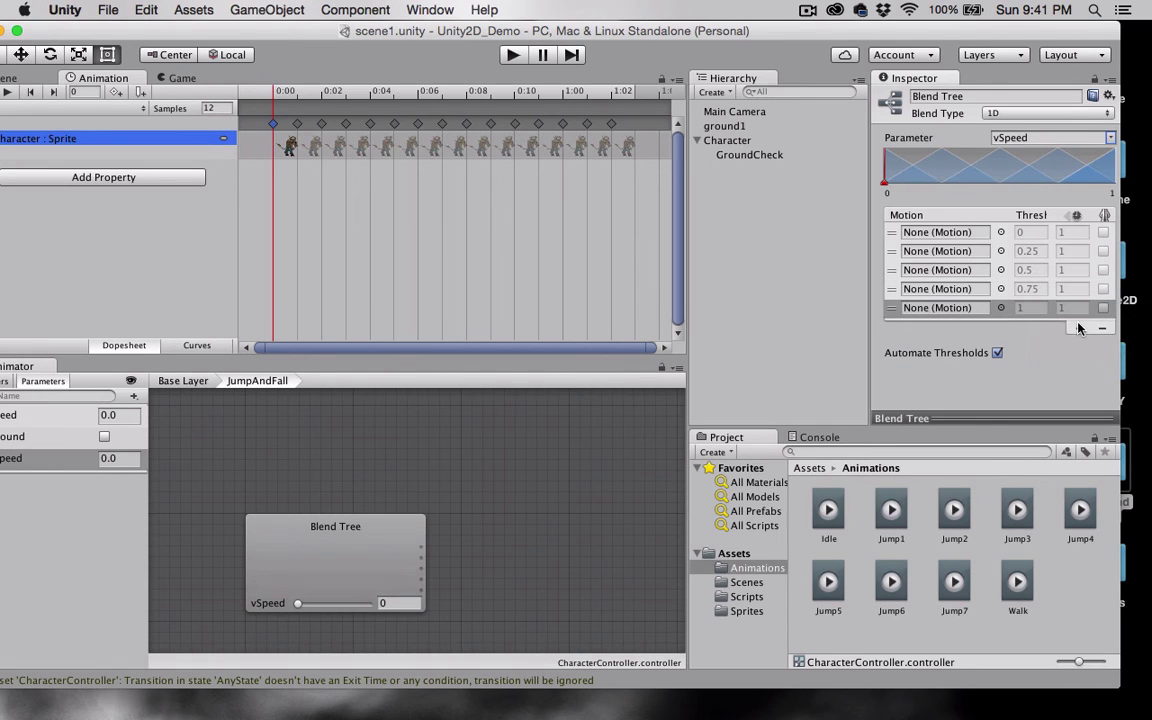
{"action": "left_click", "coordinate": [1080, 328]}
{"action": "left_click", "coordinate": [1080, 345]}
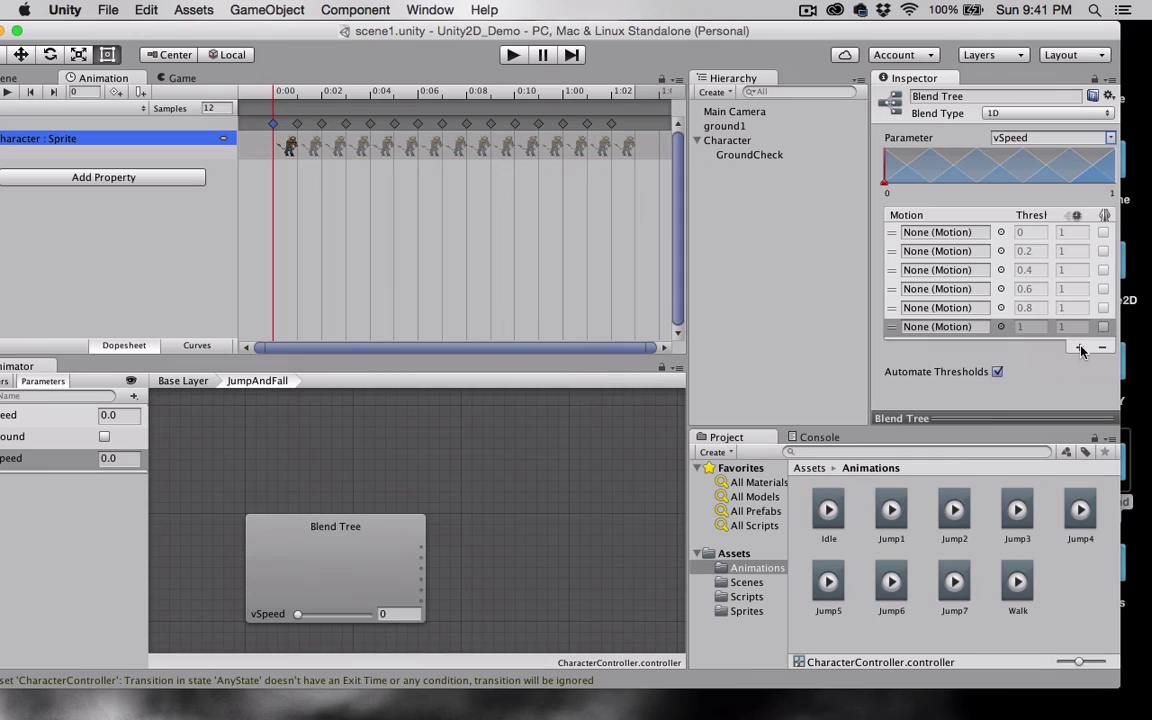
{"action": "left_click", "coordinate": [1080, 347]}
{"action": "left_click", "coordinate": [1080, 364]}
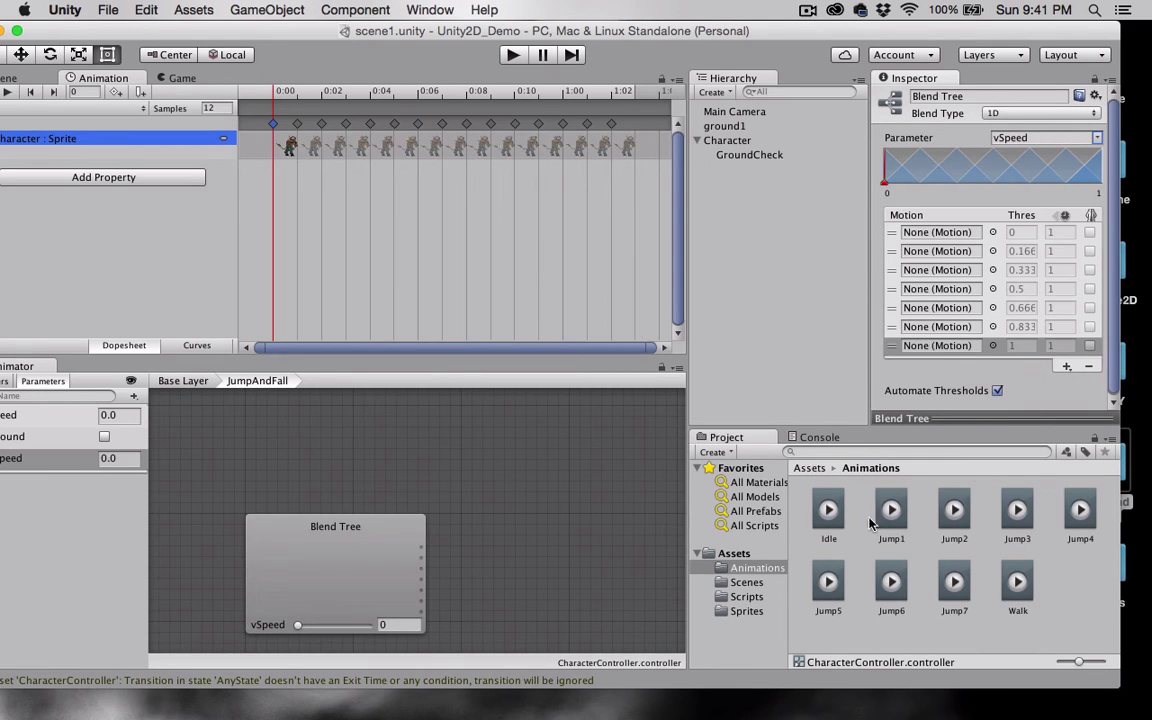
Step: Fill the motion slots with Jump1 at threshold 1 down through Jump7 at threshold 0
{"action": "left_click_drag", "start_coordinate": [884, 507], "coordinate": [932, 349]}
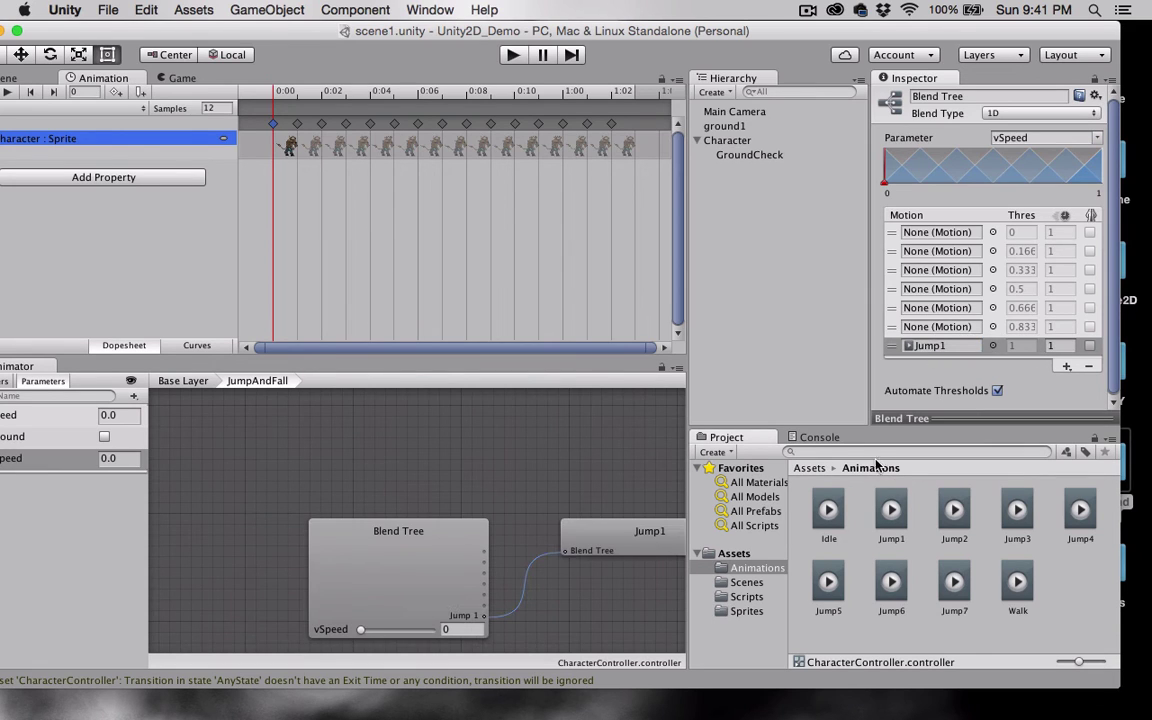
{"action": "left_click_drag", "start_coordinate": [953, 510], "coordinate": [924, 330]}
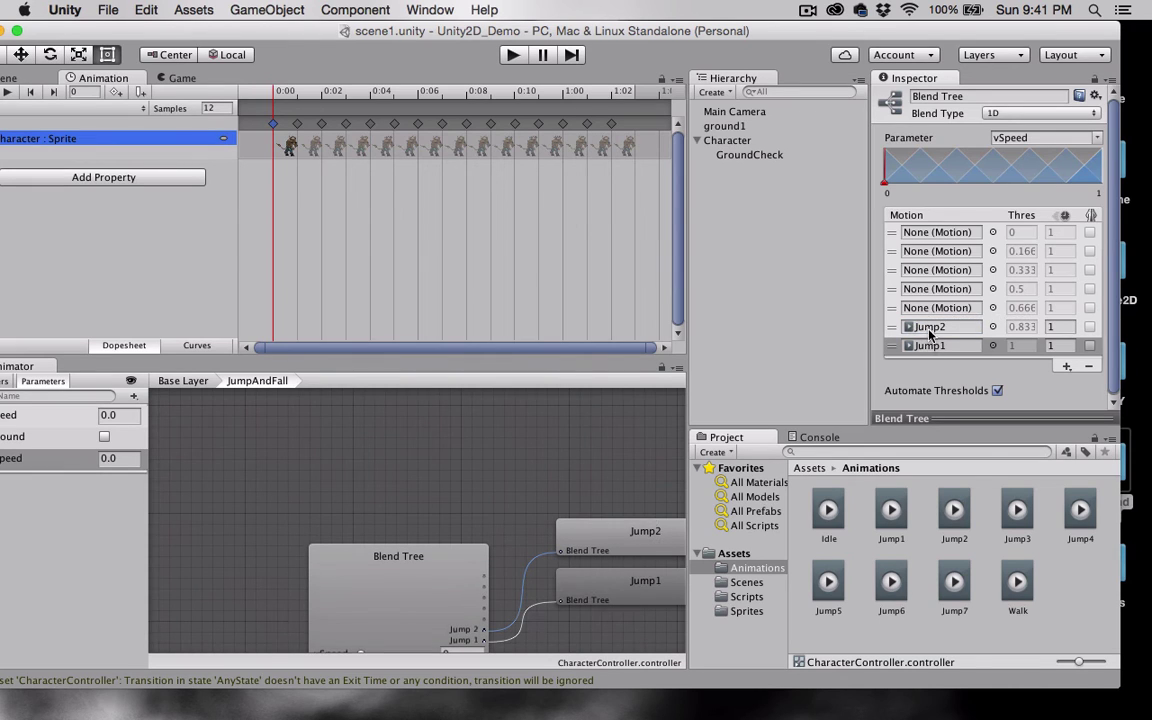
{"action": "left_click_drag", "start_coordinate": [1017, 510], "coordinate": [944, 312]}
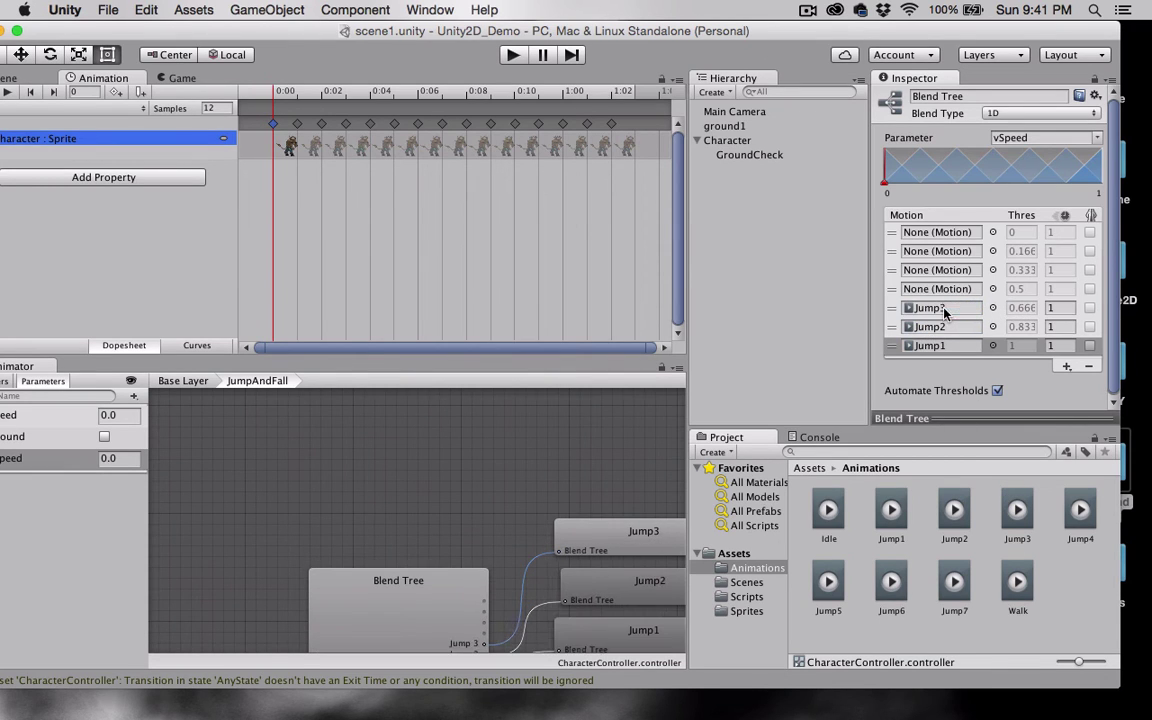
{"action": "left_click_drag", "start_coordinate": [1077, 508], "coordinate": [957, 297]}
{"action": "left_click_drag", "start_coordinate": [828, 582], "coordinate": [907, 270]}
{"action": "left_click", "coordinate": [891, 578]}
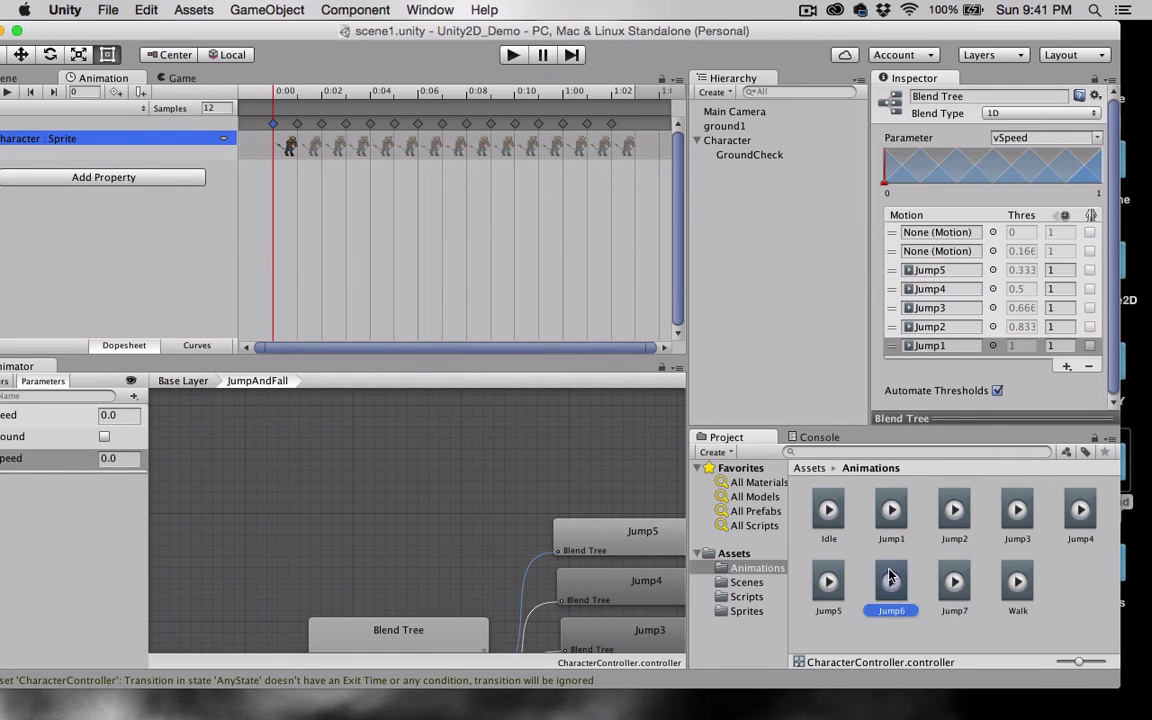
{"action": "left_click_drag", "start_coordinate": [891, 578], "coordinate": [905, 251]}
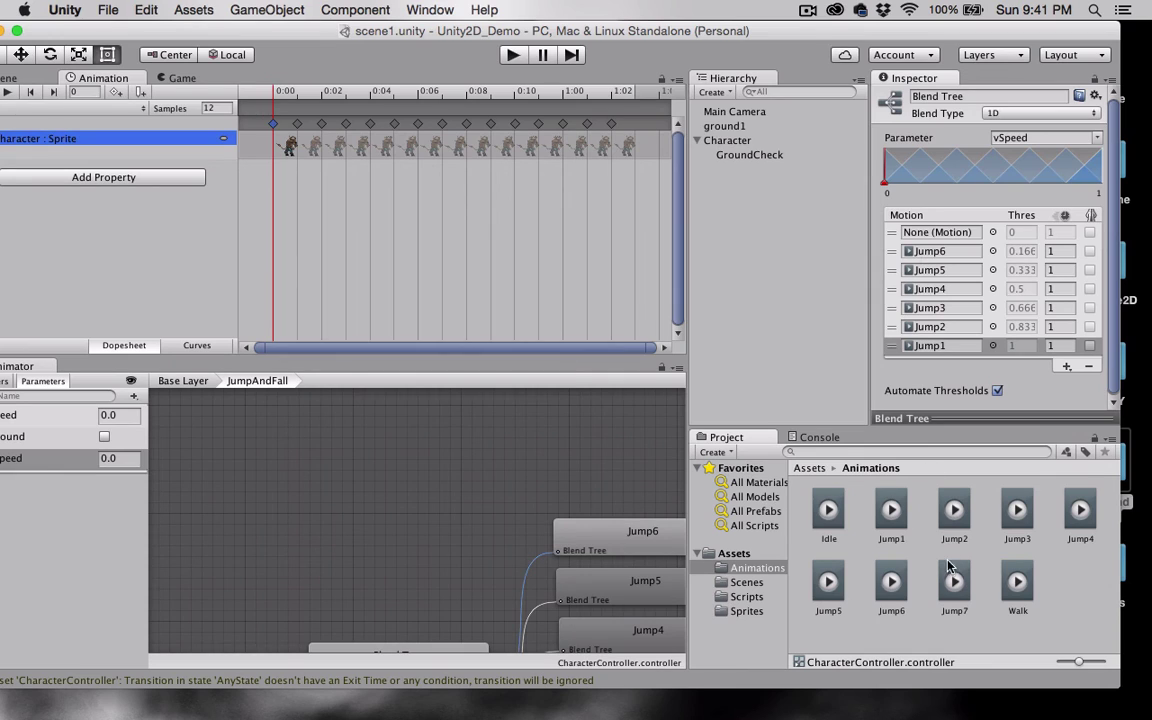
{"action": "left_click_drag", "start_coordinate": [952, 572], "coordinate": [952, 240]}
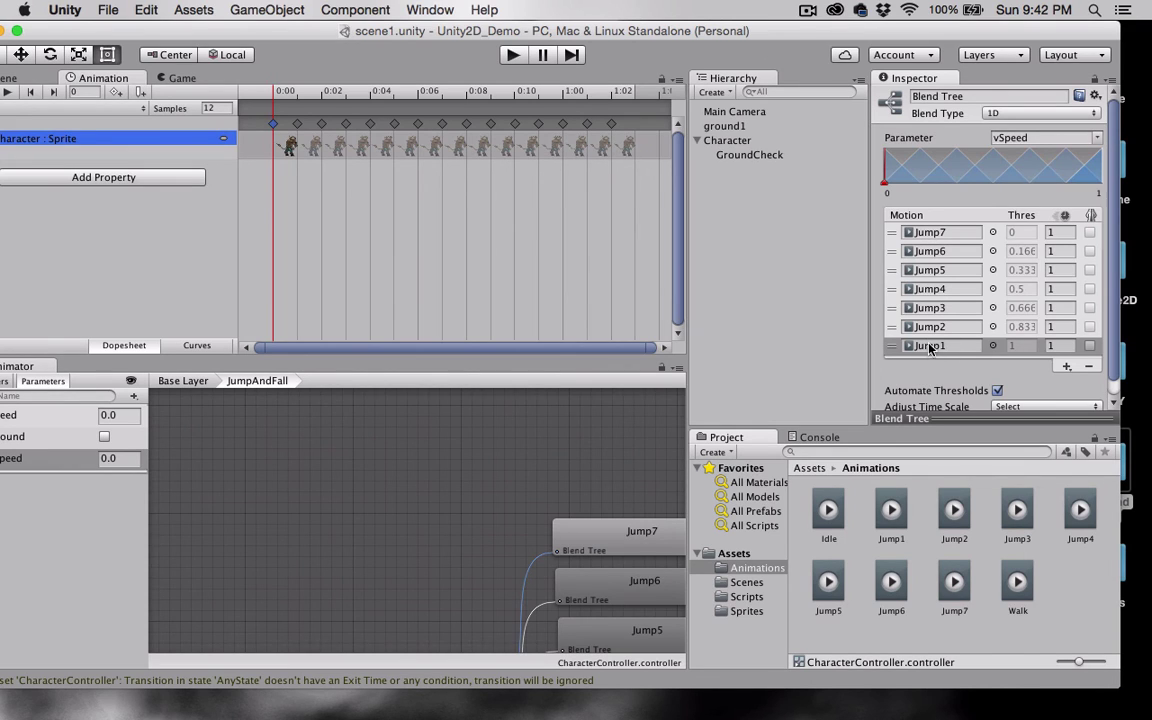
{"action": "scroll", "coordinate": [922, 381], "scroll_direction": "down", "scroll_amount": 1}
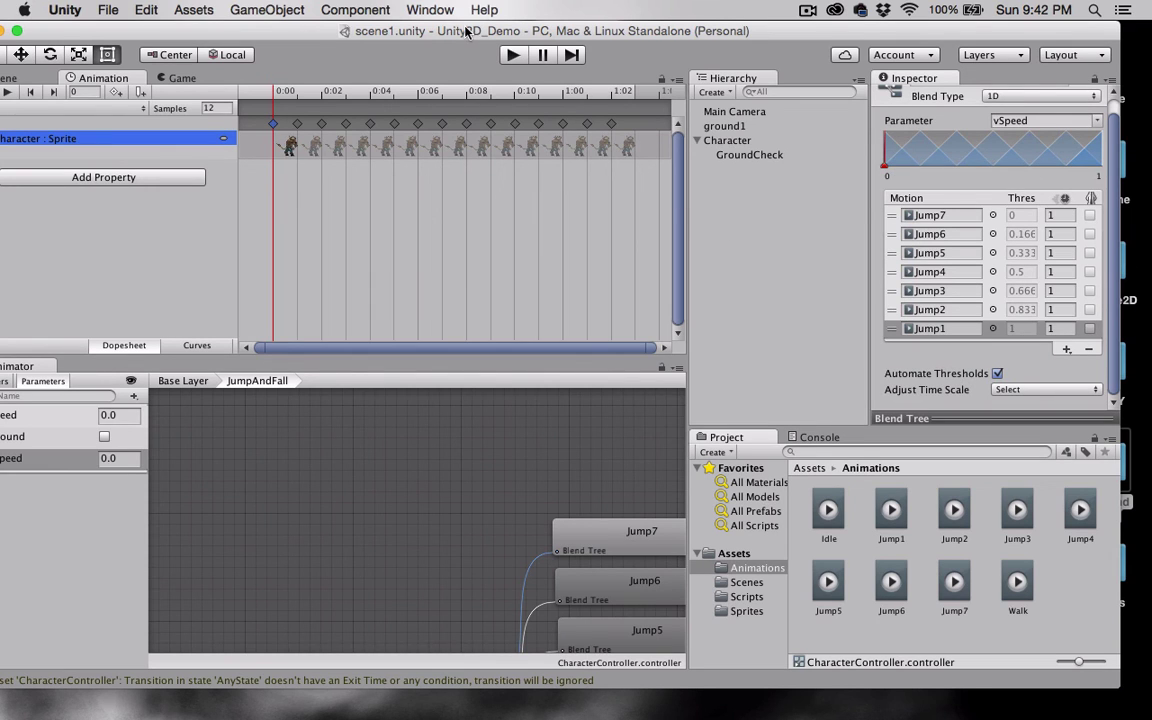
{"action": "left_click_drag", "start_coordinate": [465, 31], "coordinate": [538, 19]}
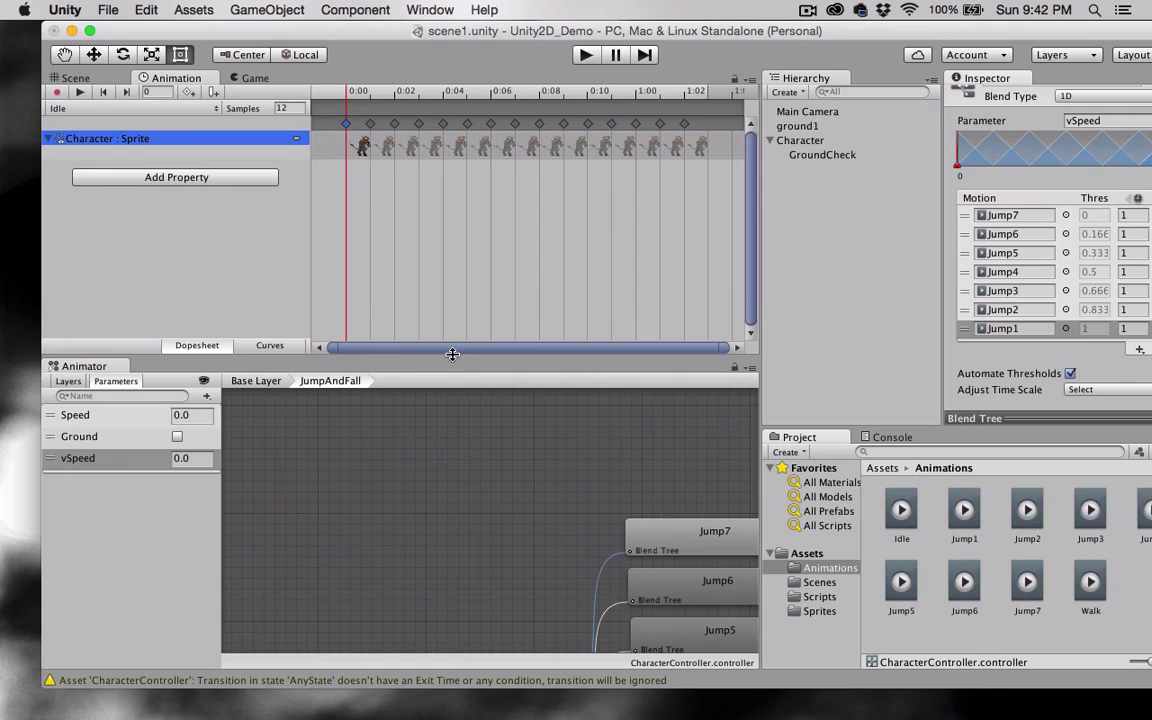
Step: Enter Play mode and walk the character right and left a few times
{"action": "left_click", "coordinate": [587, 56]}
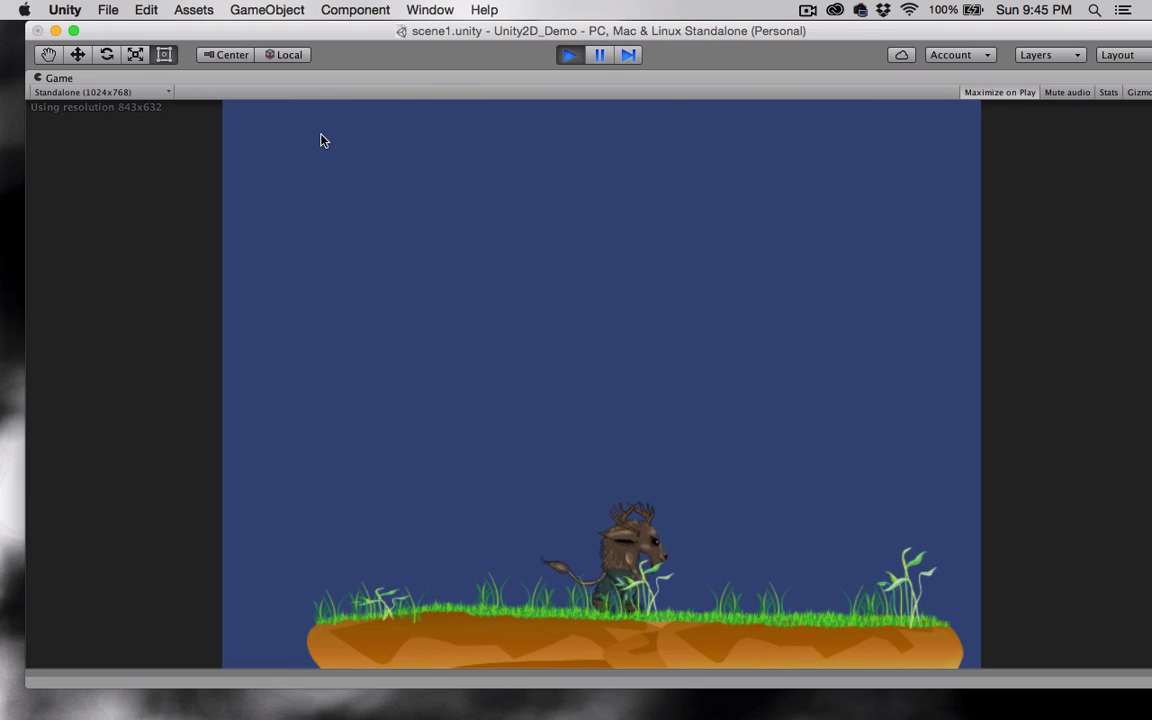
{"action": "key", "text": "Right"}
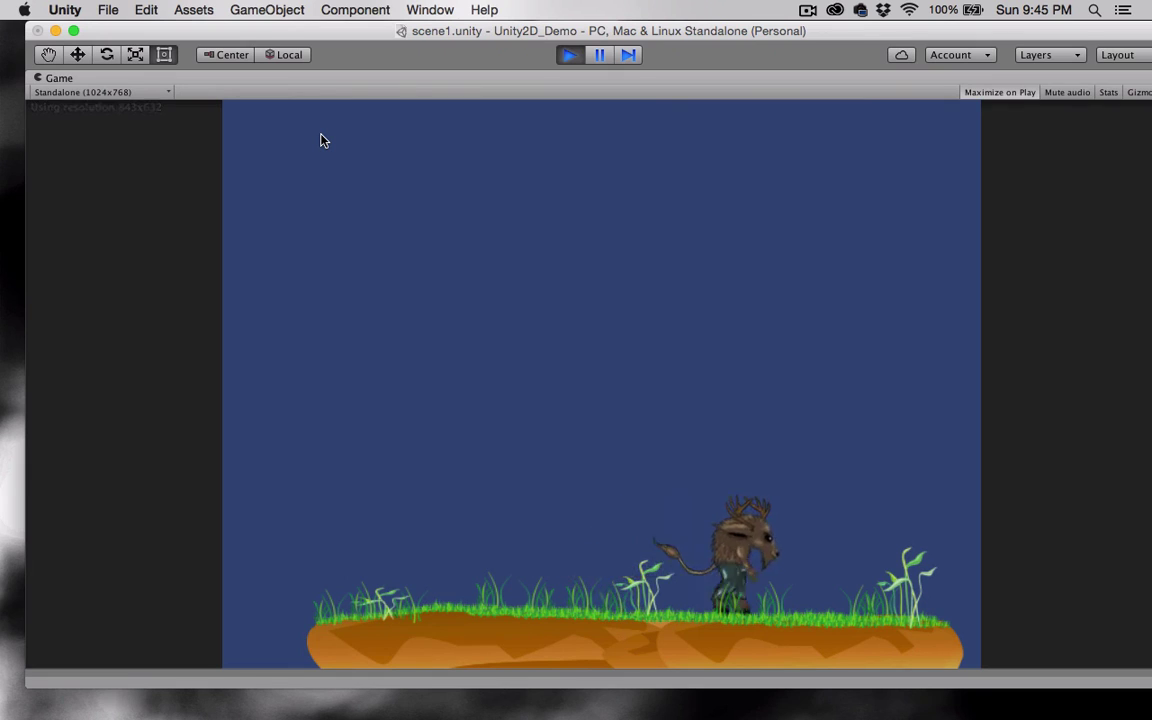
{"action": "key", "text": "Left"}
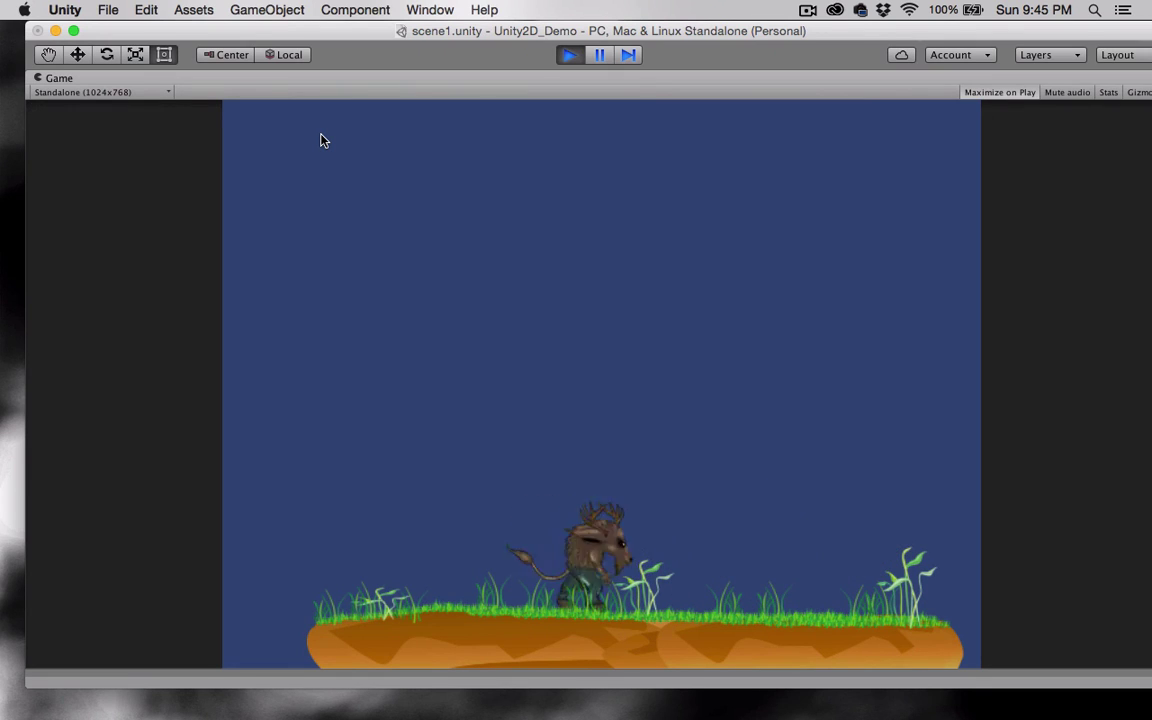
{"action": "key", "text": "Right"}
{"action": "key", "text": "Left"}
{"action": "key", "text": "Right"}
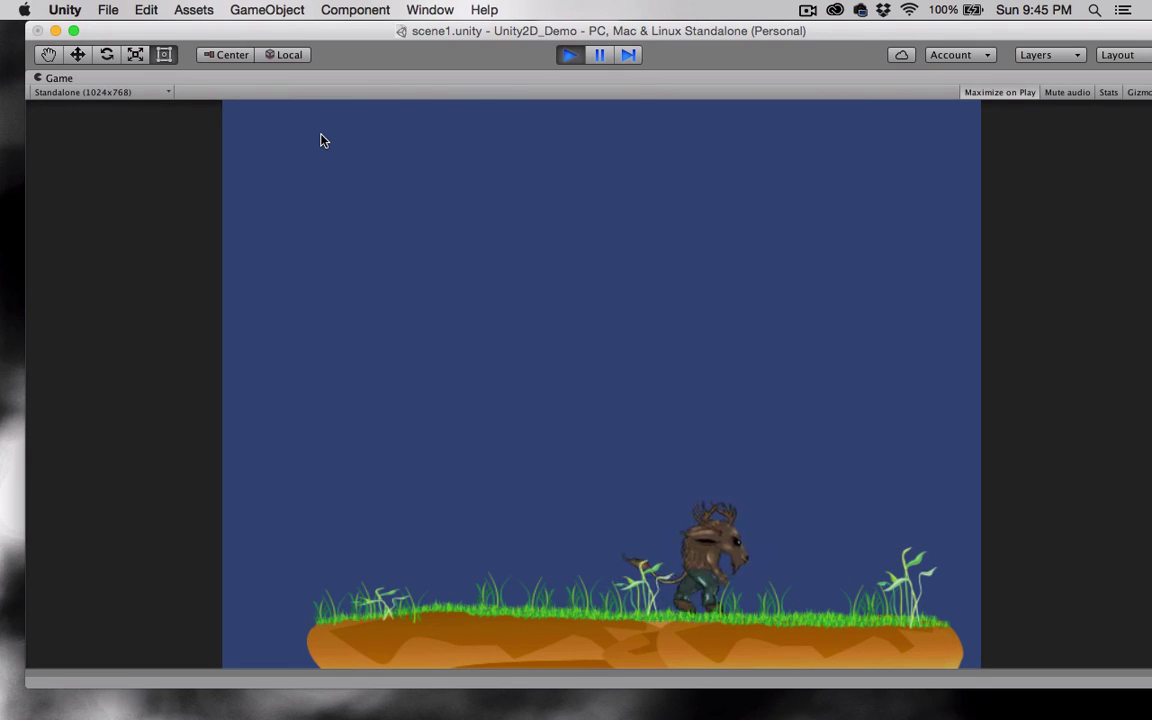
Step: Make the character jump while walking left and right
{"action": "key", "text": "Left"}
{"action": "key", "text": "space"}
{"action": "key", "text": "Right"}
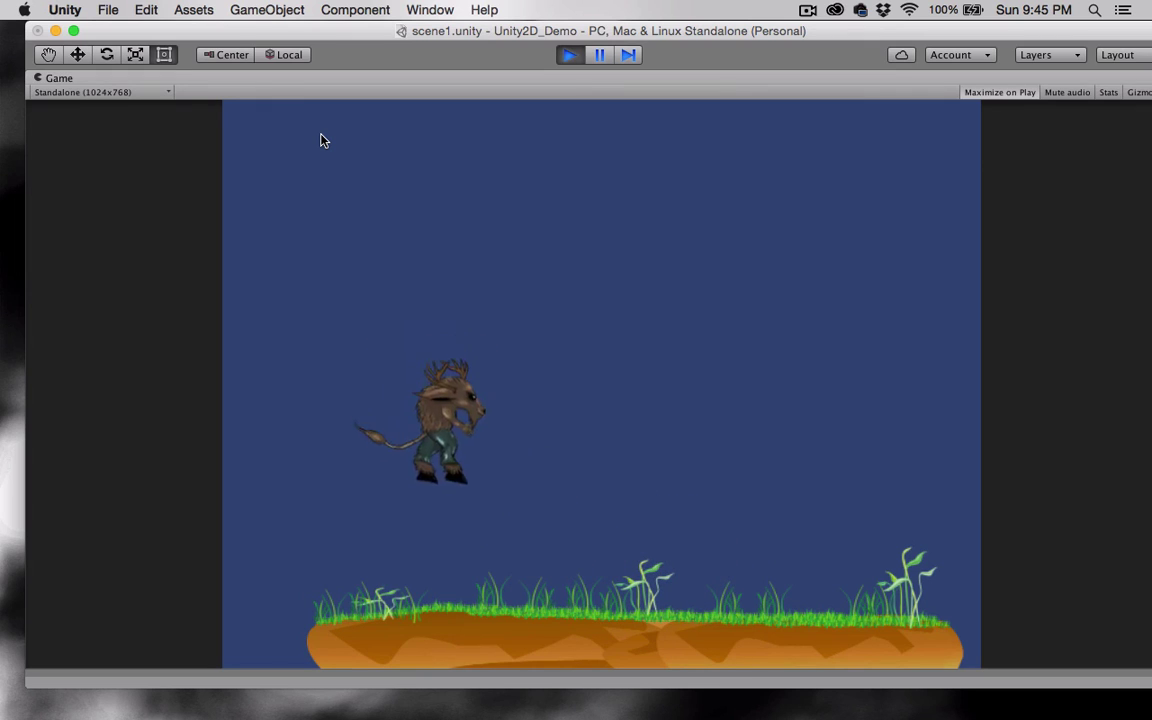
{"action": "key", "text": "Right"}
{"action": "key", "text": "space"}
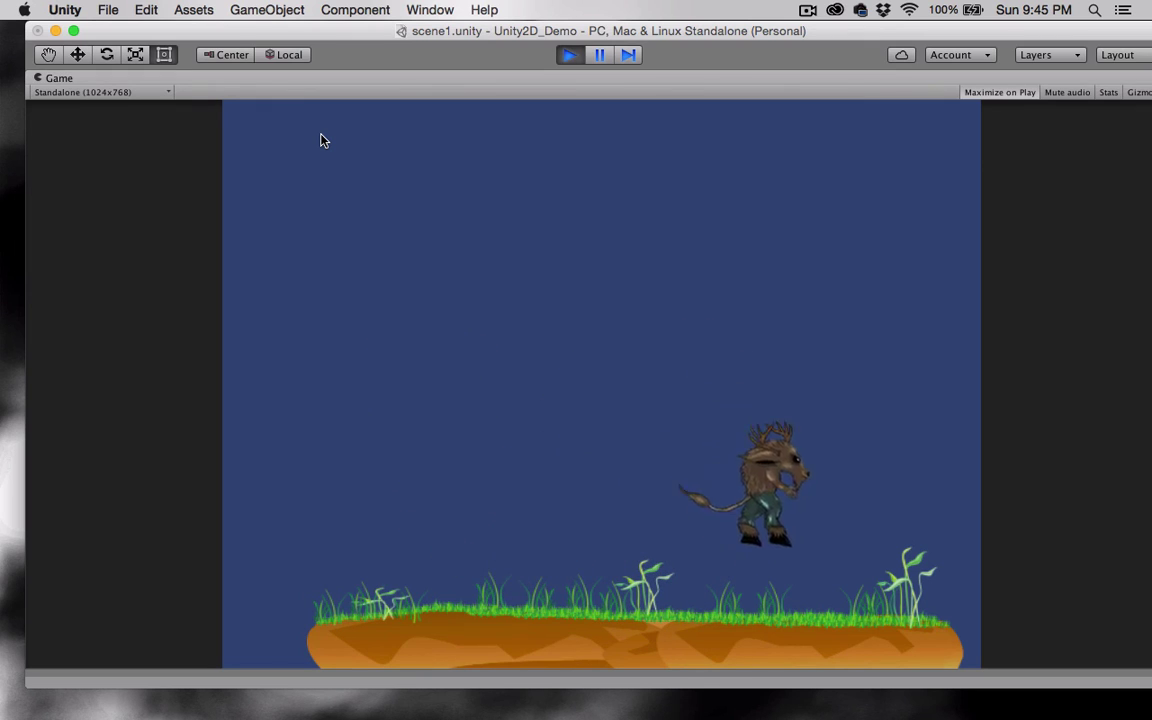
{"action": "key", "text": "Left"}
{"action": "key", "text": "space"}
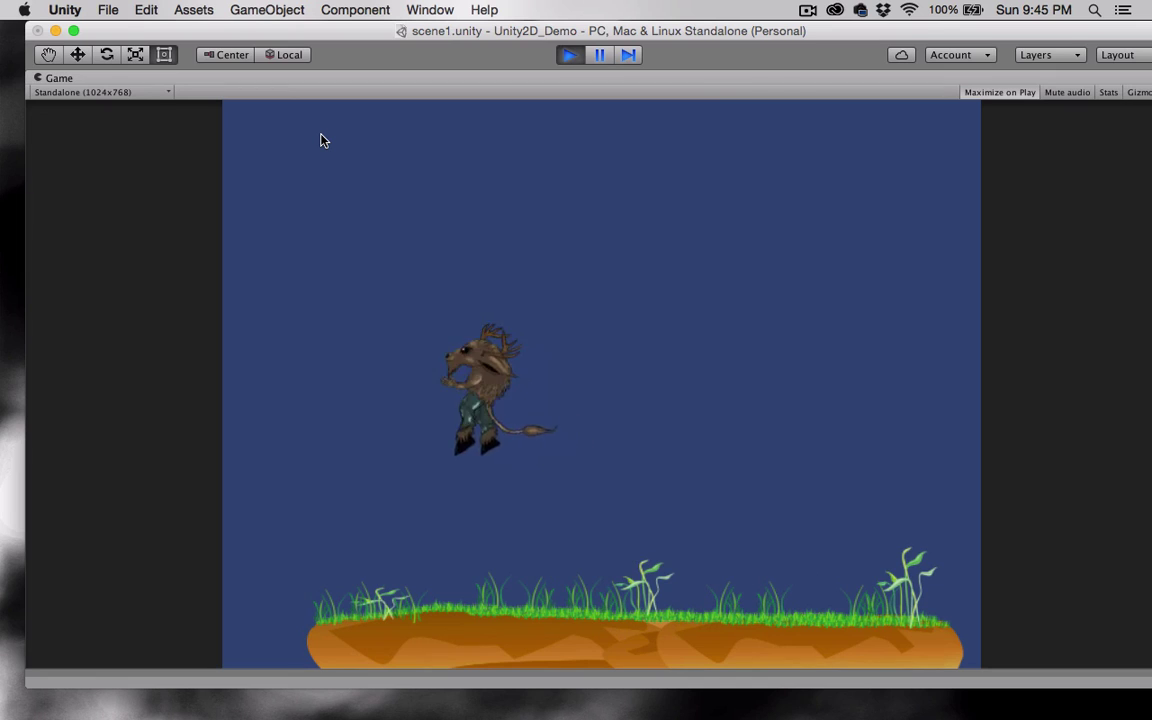
Step: Keep walking and jumping in both directions to check the jump animations
{"action": "key", "text": "Right"}
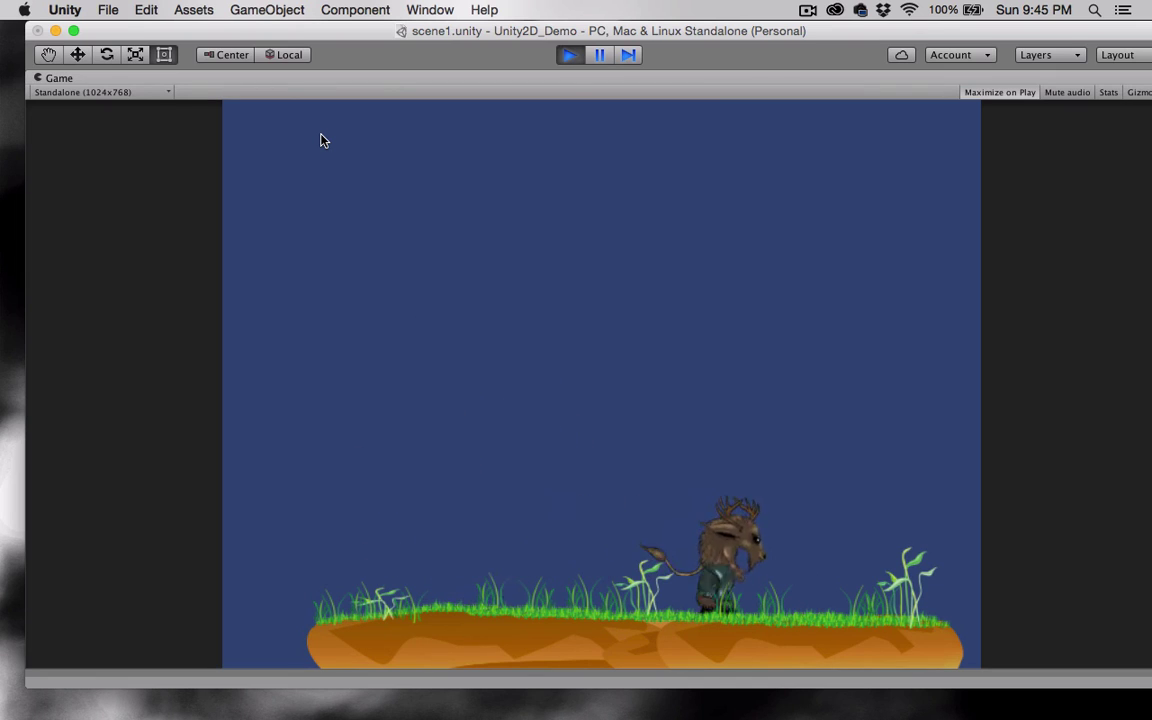
{"action": "key", "text": "Left"}
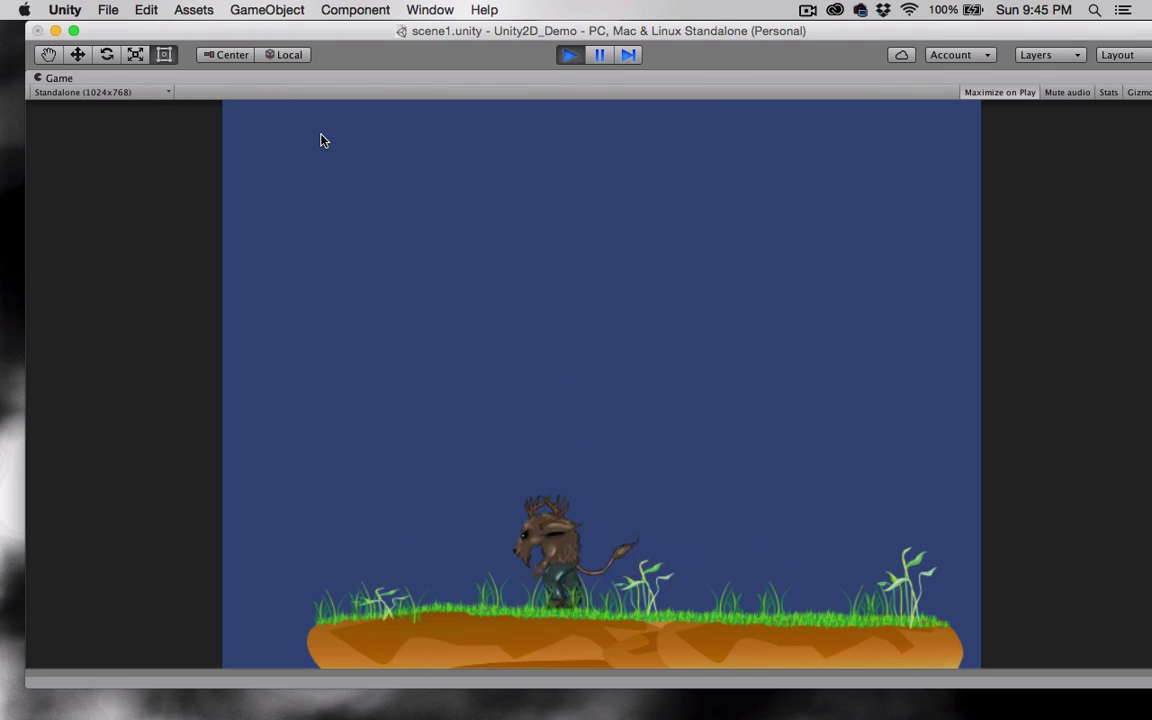
{"action": "key", "text": "Right"}
{"action": "key", "text": "space"}
{"action": "key", "text": "Left"}
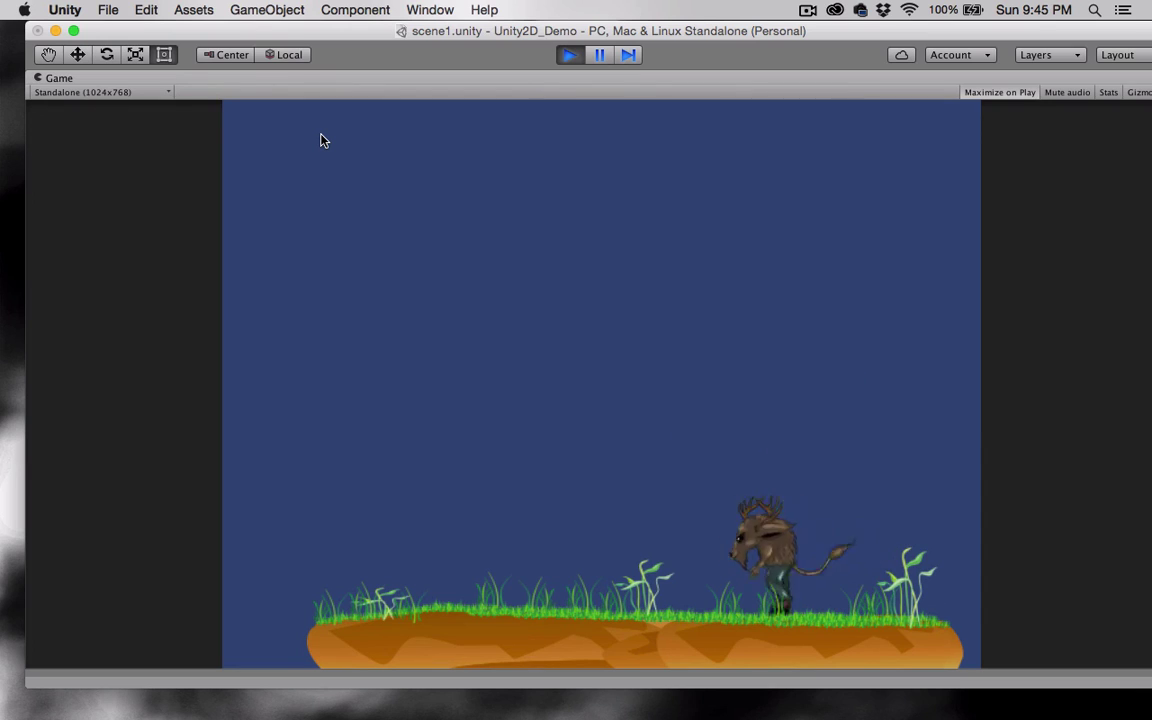
{"action": "key", "text": "space"}
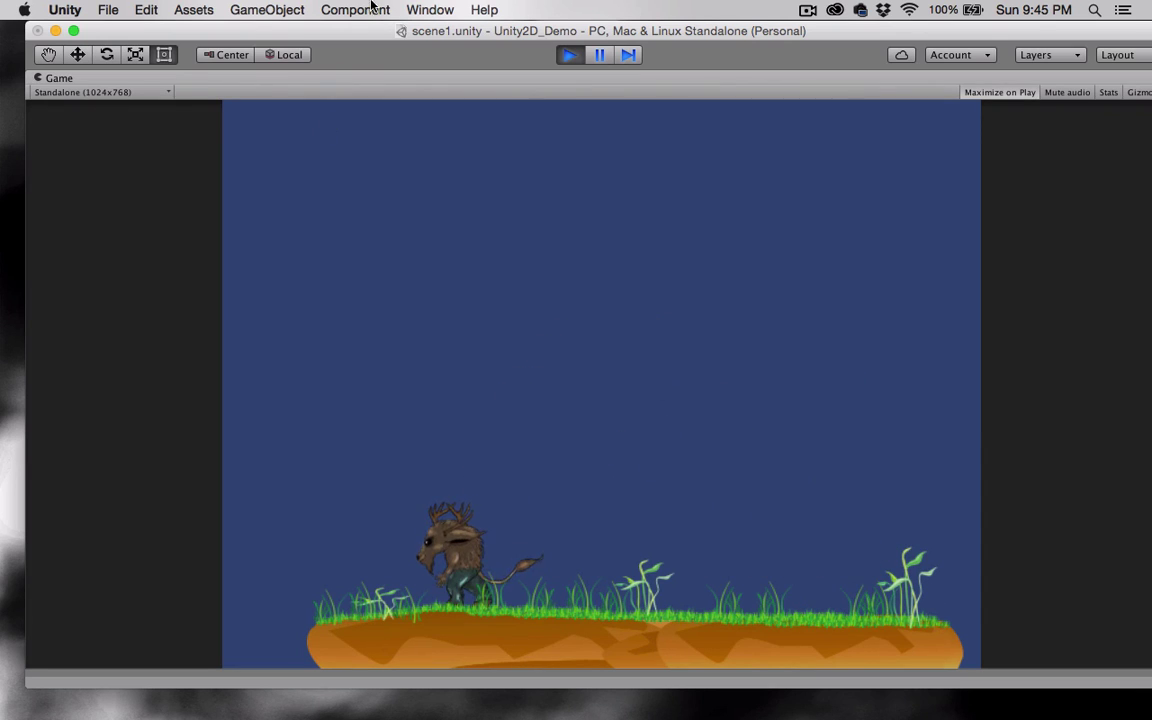
{"action": "left_click_drag", "start_coordinate": [360, 33], "coordinate": [336, 33]}
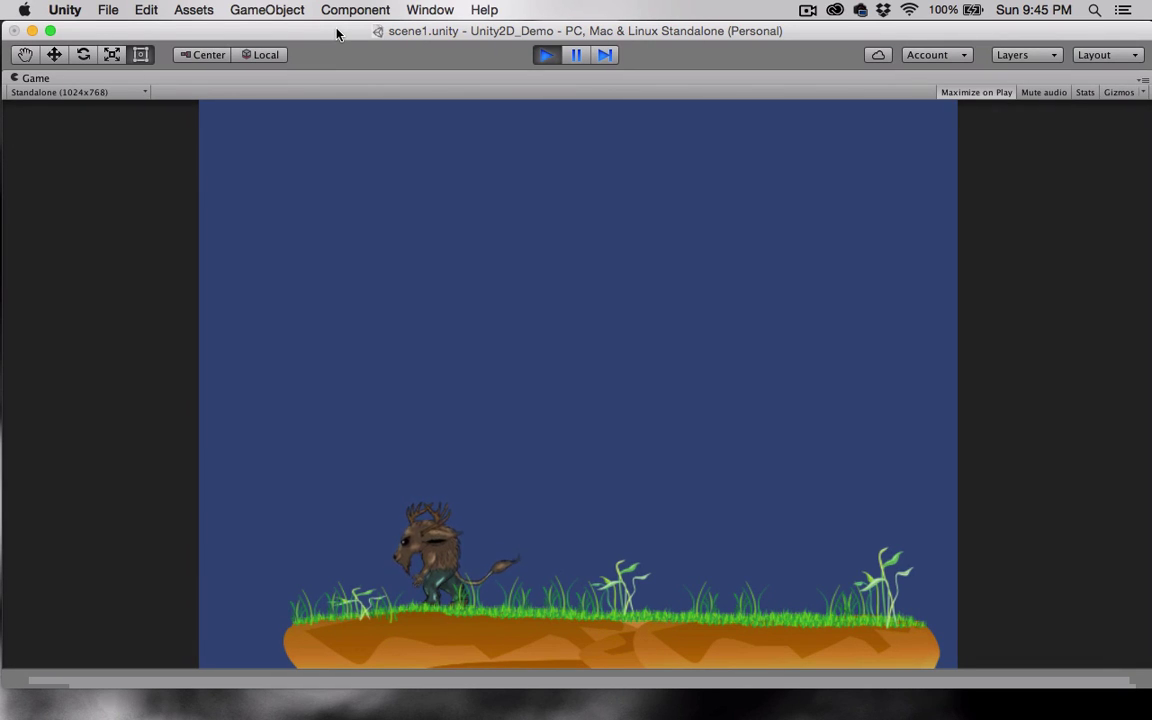
{"action": "key", "text": "Right"}
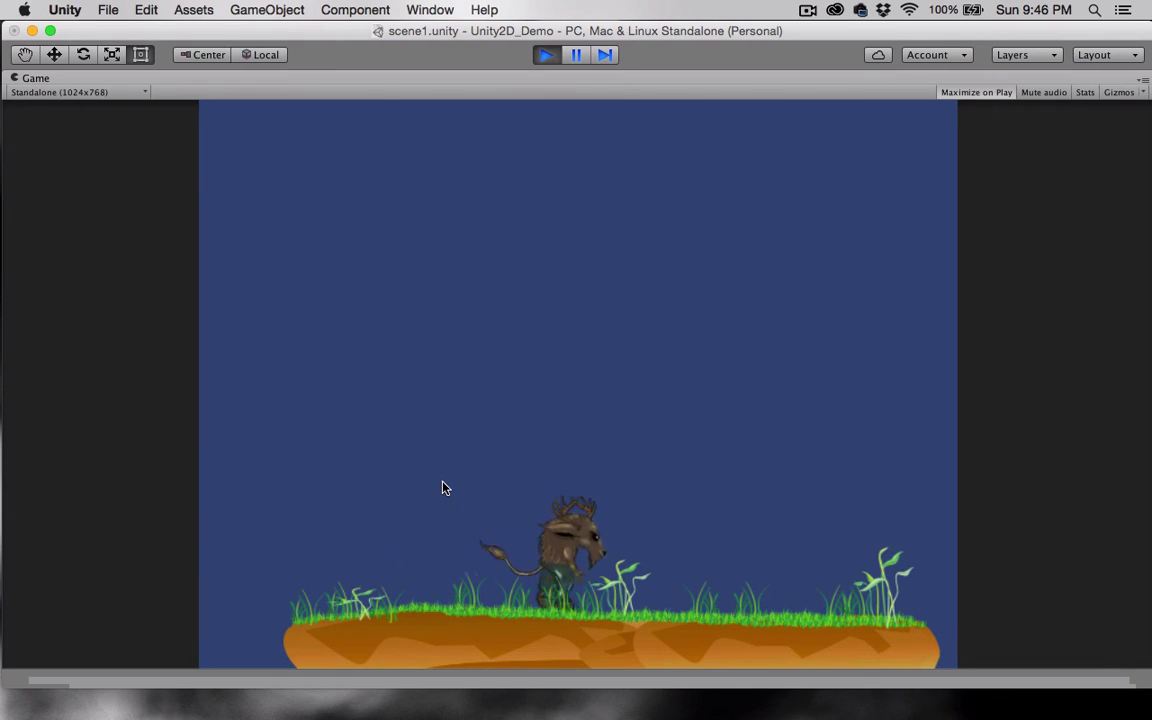